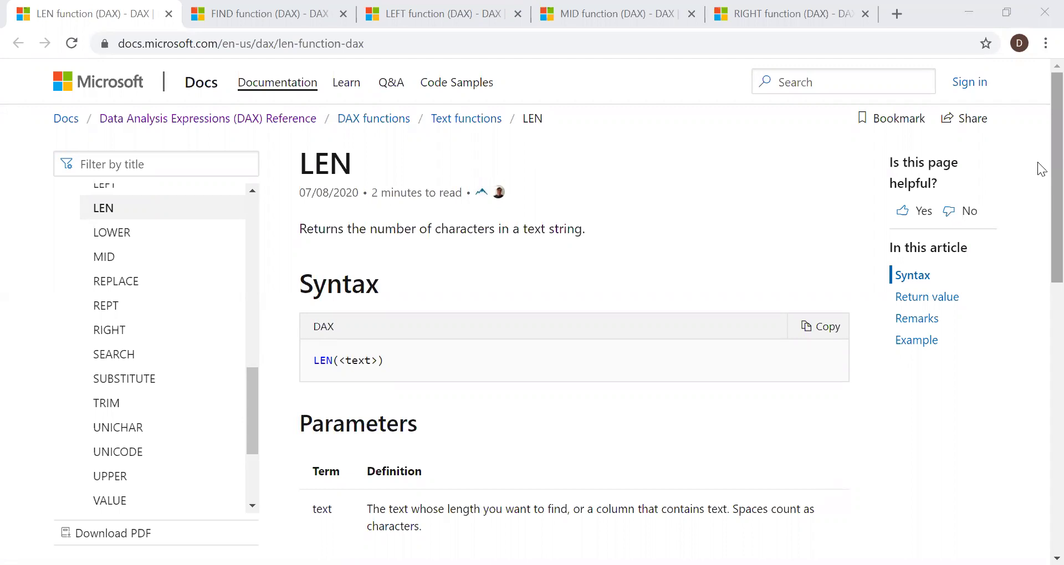
# Step: Review the FIND function's documentation page, examining its description and the find_text, within_text, start_num and NotFoundValue parameters
pyautogui.click(235, 10)
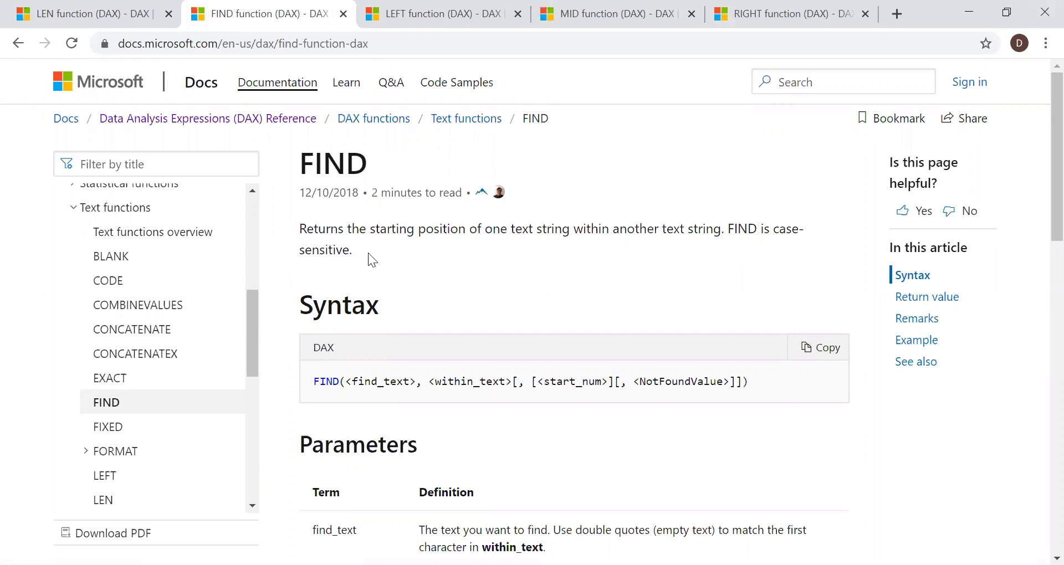
pyautogui.keyDown('shift'); pyautogui.click(500, 231); pyautogui.keyUp('shift')
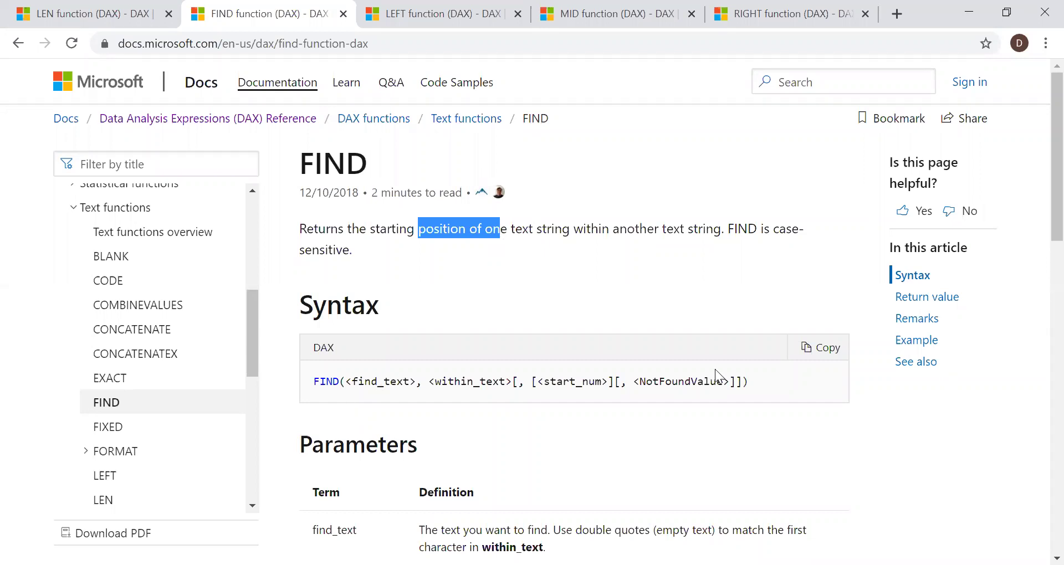
pyautogui.scroll(-1, 1041, 250)
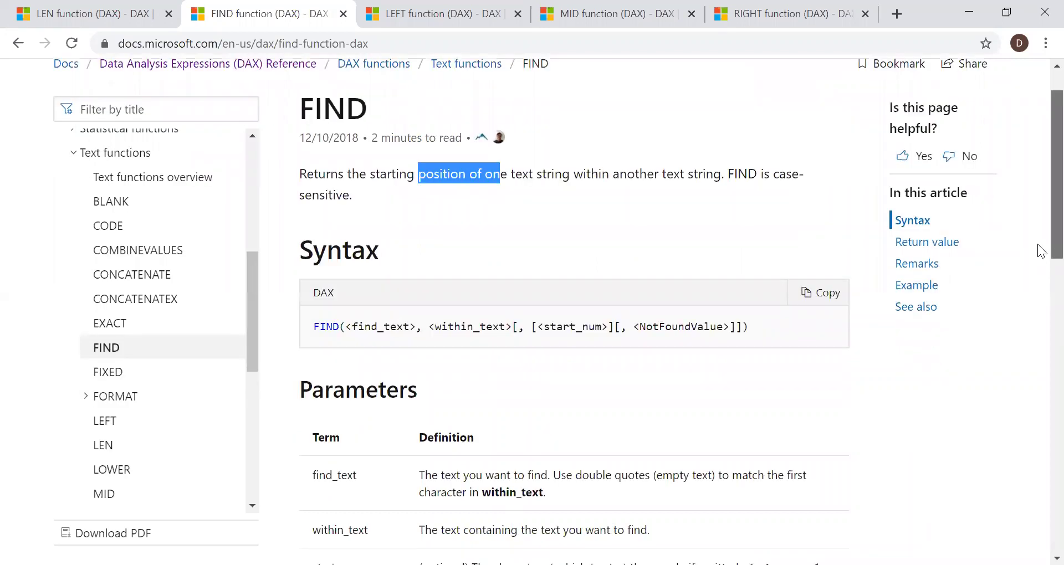
pyautogui.scroll(-2, 1040, 250)
pyautogui.moveTo(405, 229); pyautogui.dragTo(356, 229)
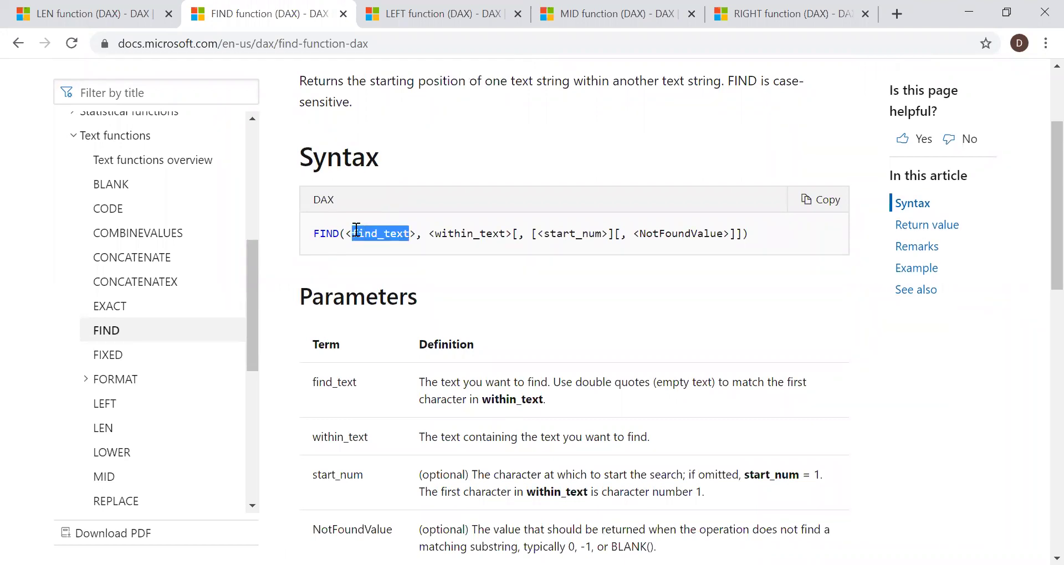
pyautogui.moveTo(442, 231); pyautogui.dragTo(507, 235)
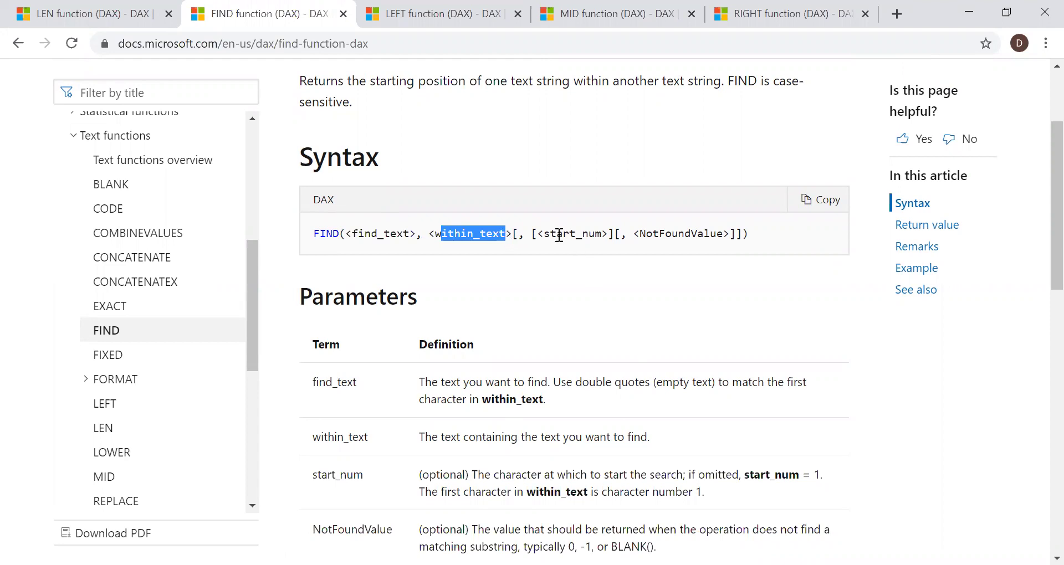
pyautogui.moveTo(555, 233); pyautogui.dragTo(592, 237)
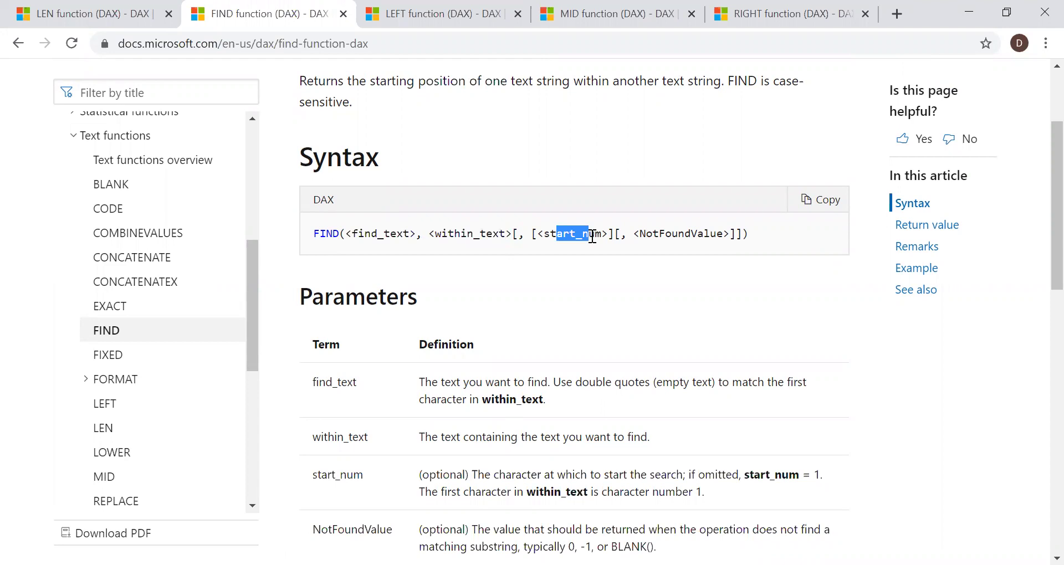
pyautogui.doubleClick(393, 236)
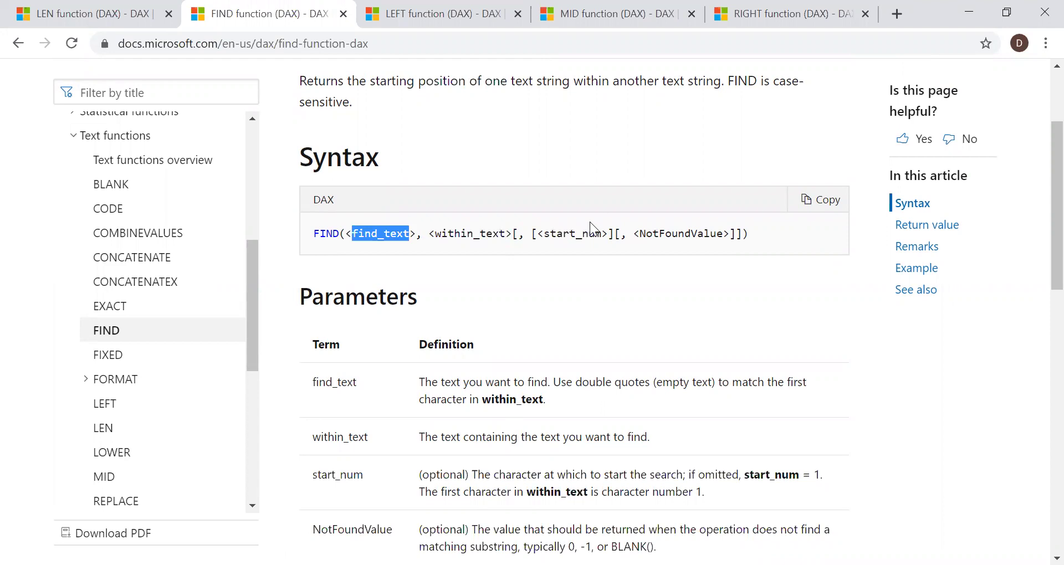
pyautogui.moveTo(646, 233); pyautogui.dragTo(724, 234)
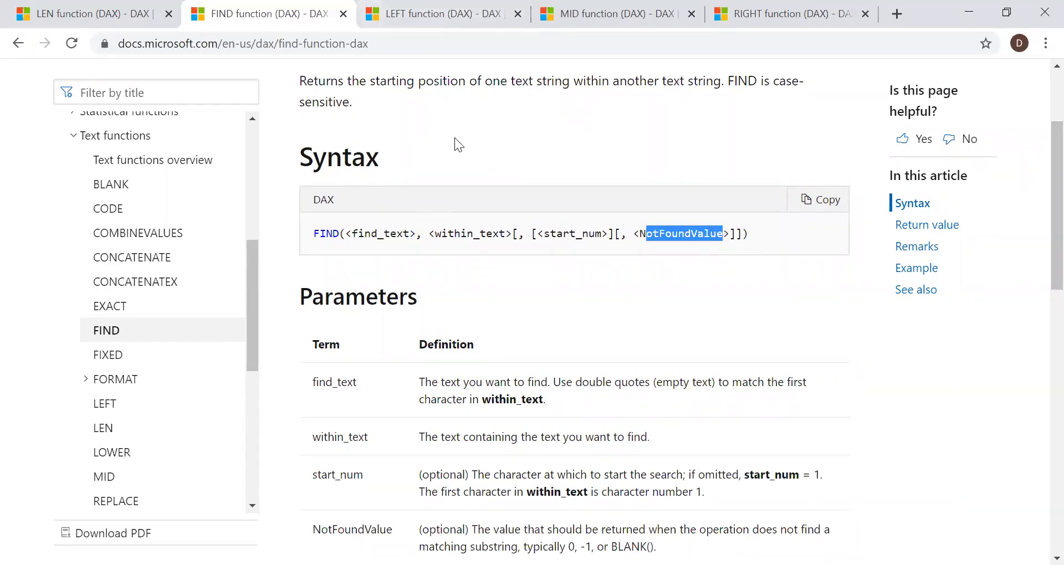
# Step: Review the LEFT function's documentation page, examining its syntax and the text and num_chars parameters
pyautogui.click(433, 10)
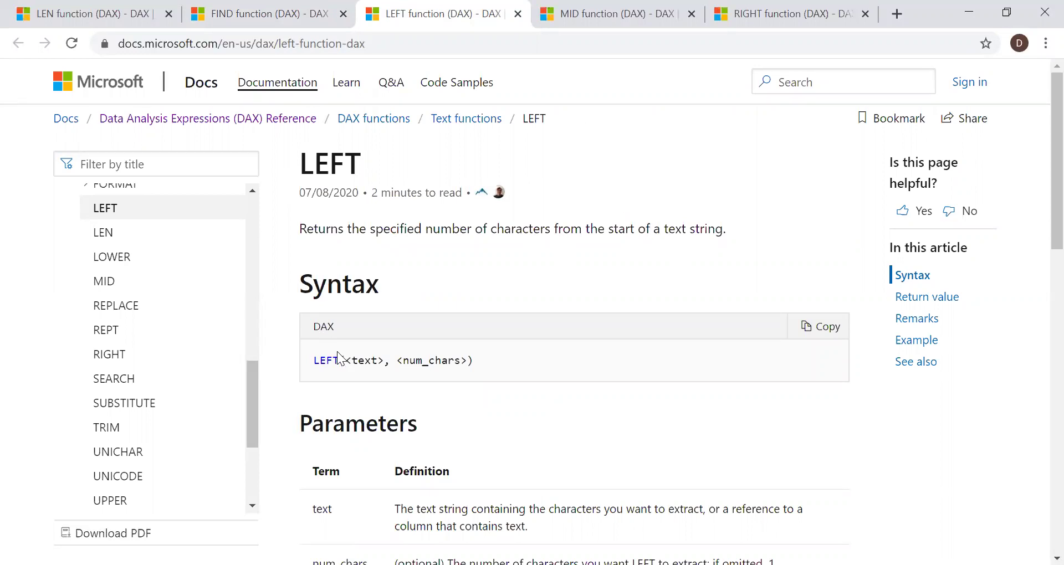
pyautogui.moveTo(313, 360); pyautogui.dragTo(341, 360)
pyautogui.doubleClick(359, 360)
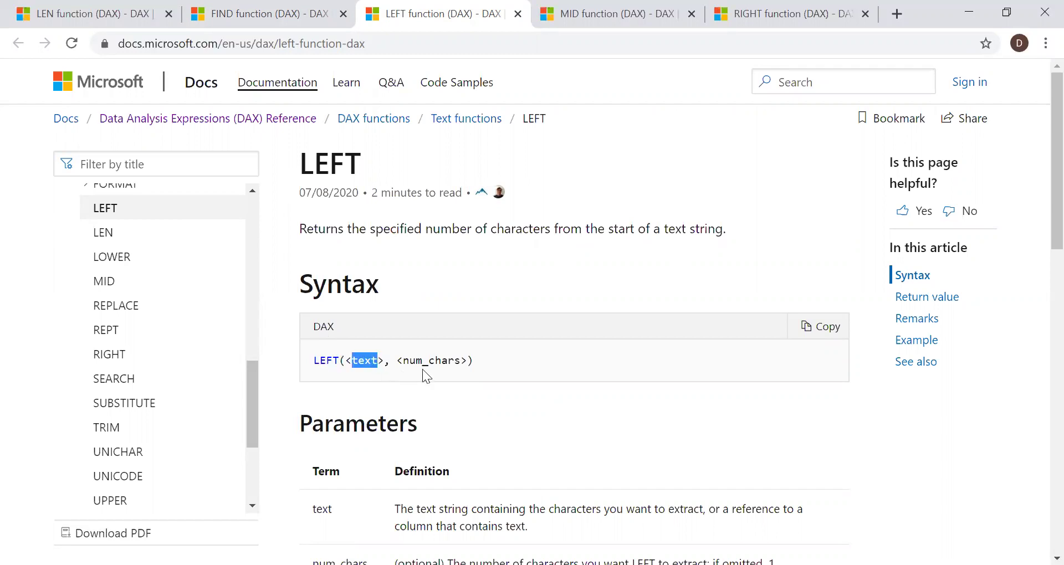
pyautogui.moveTo(409, 360); pyautogui.dragTo(461, 370)
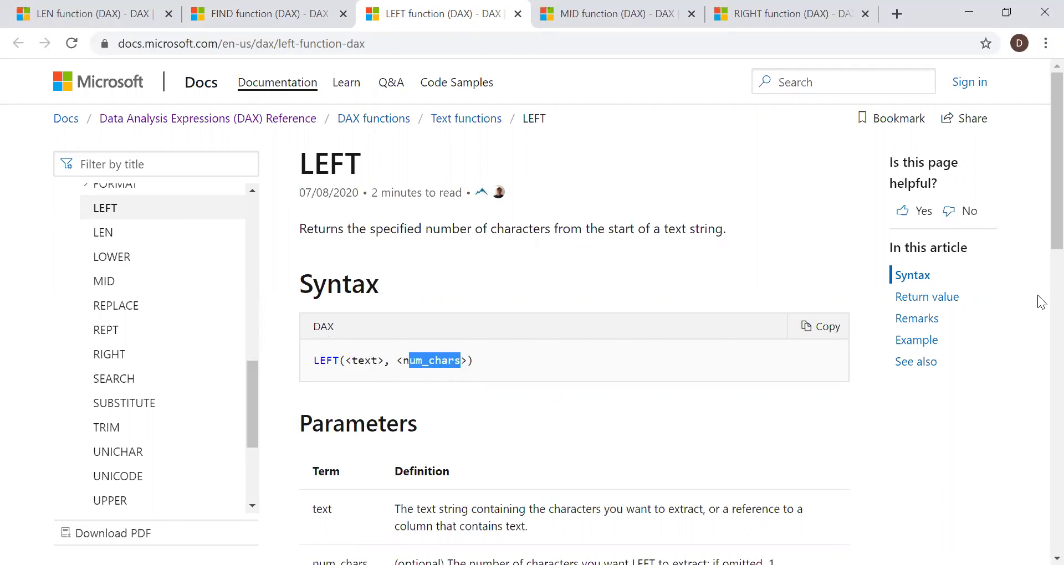
pyautogui.scroll(-1, 1041, 240)
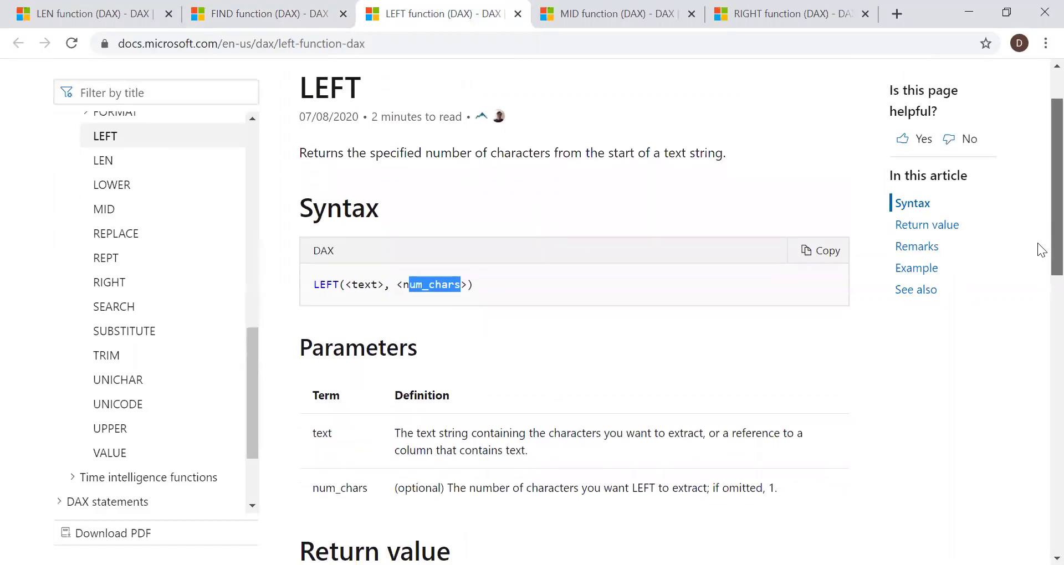
# Step: Review the MID function's documentation page, examining its syntax and the text, start_num and num_chars parameters
pyautogui.click(602, 22)
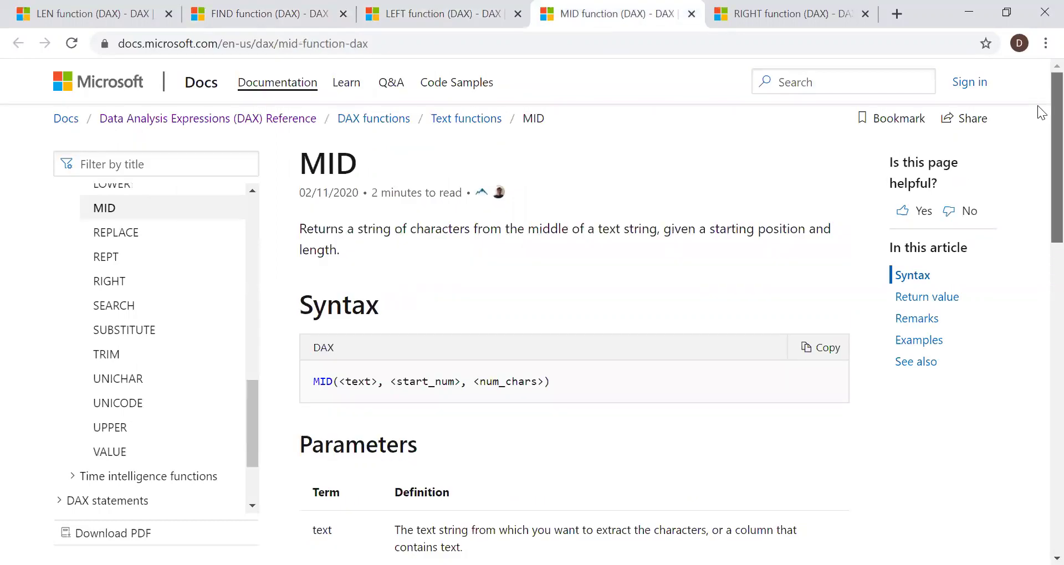
pyautogui.scroll(-1, 1039, 111)
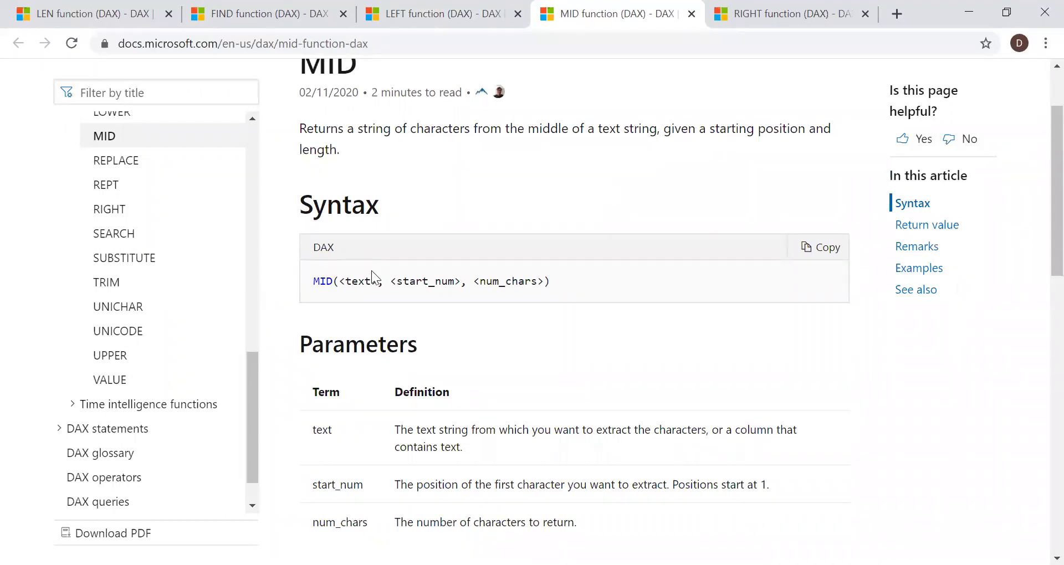
pyautogui.doubleClick(355, 281)
pyautogui.moveTo(392, 281); pyautogui.dragTo(458, 284)
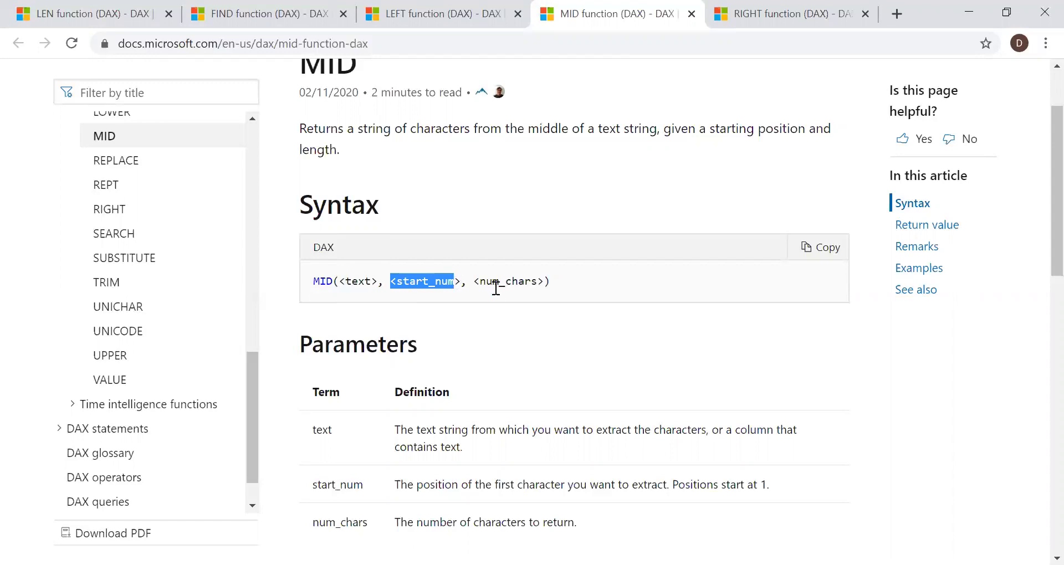
pyautogui.moveTo(480, 281); pyautogui.dragTo(535, 281)
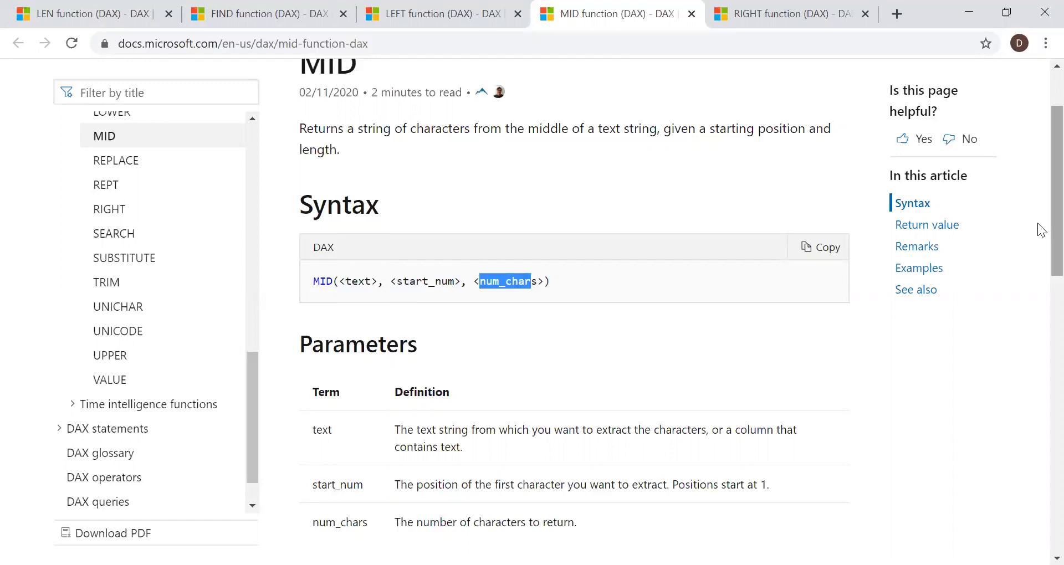
pyautogui.scroll(-1, 1037, 235)
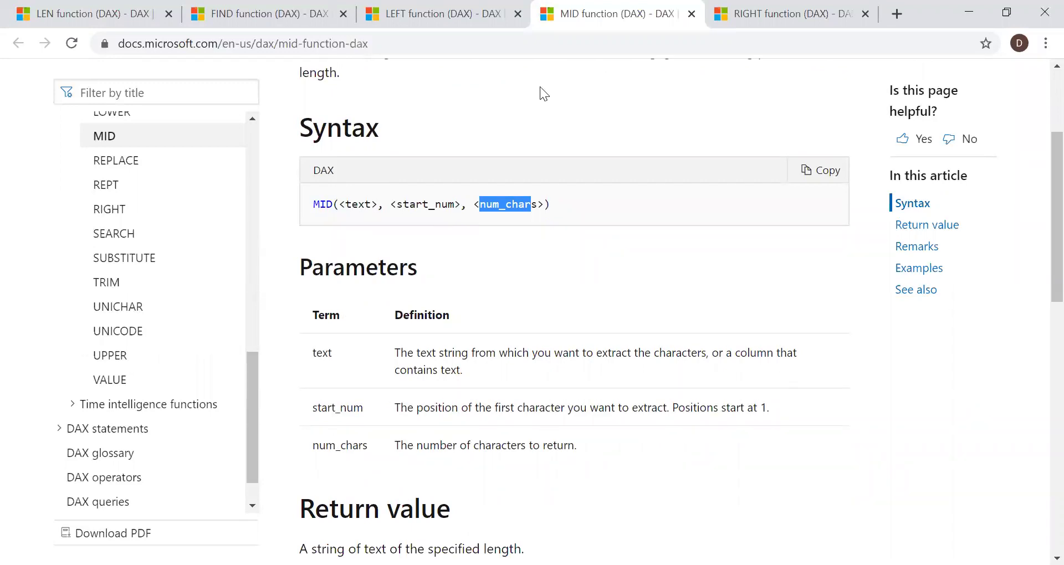
# Step: Review the RIGHT function's documentation page, examining its syntax and the definitions of text and num_chars
pyautogui.hotkey('ctrl', 'Tab')
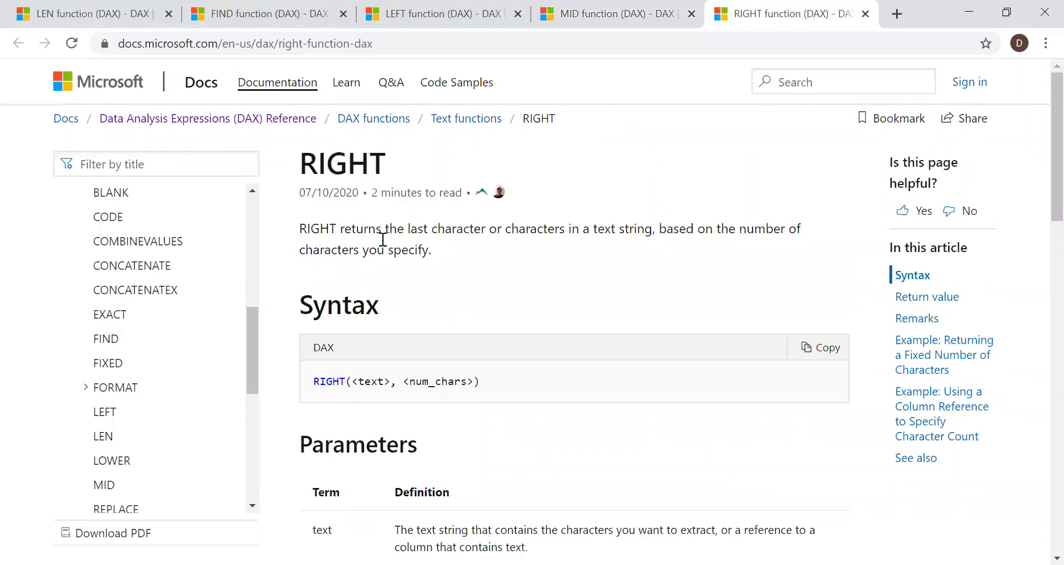
pyautogui.doubleClick(361, 382)
pyautogui.moveTo(443, 382); pyautogui.dragTo(410, 382)
pyautogui.scroll(-3, 1039, 222)
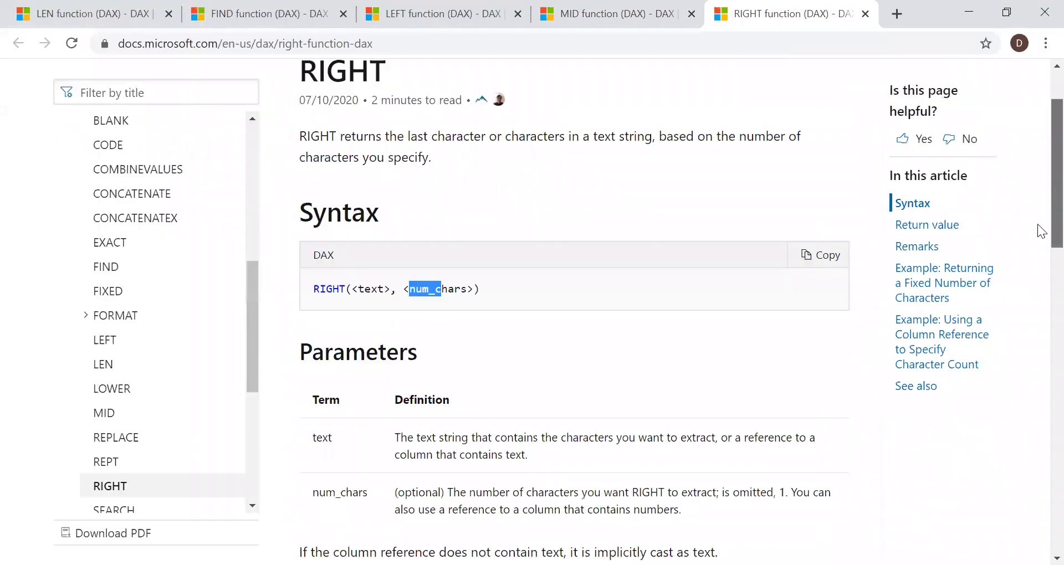
pyautogui.scroll(2, 1037, 211)
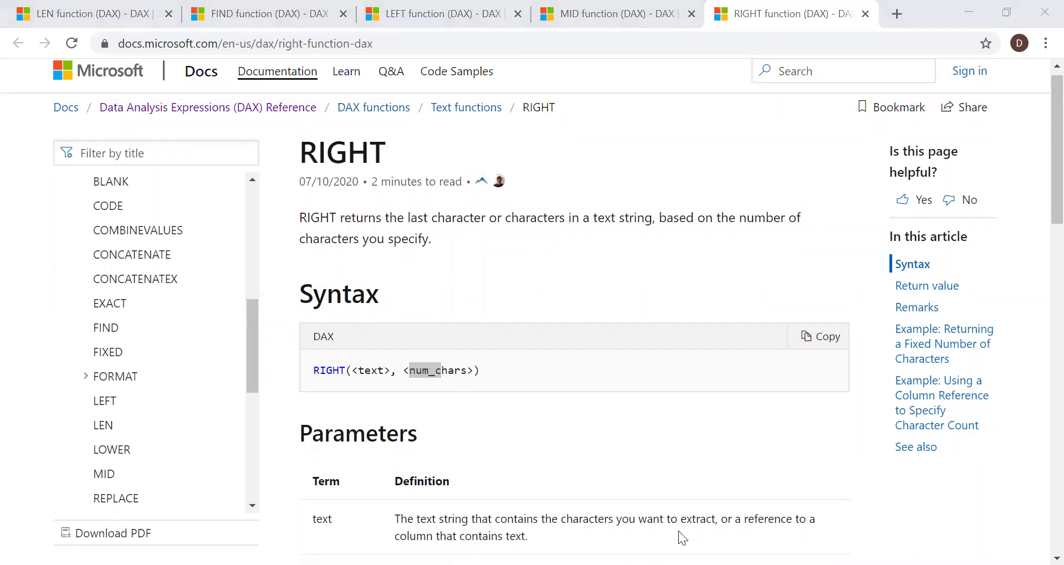
# Step: Switch to Power BI Desktop and add the calculated column Length = LEN(Sheet1[EmployeeName]) to Sheet1
pyautogui.hotkey('alt', 'Tab')
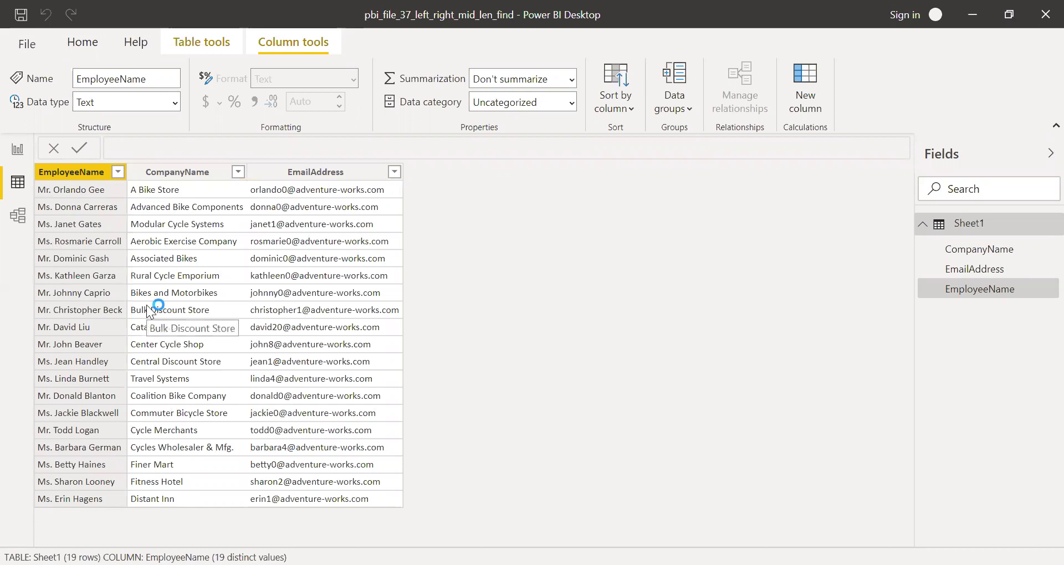
pyautogui.click(808, 97)
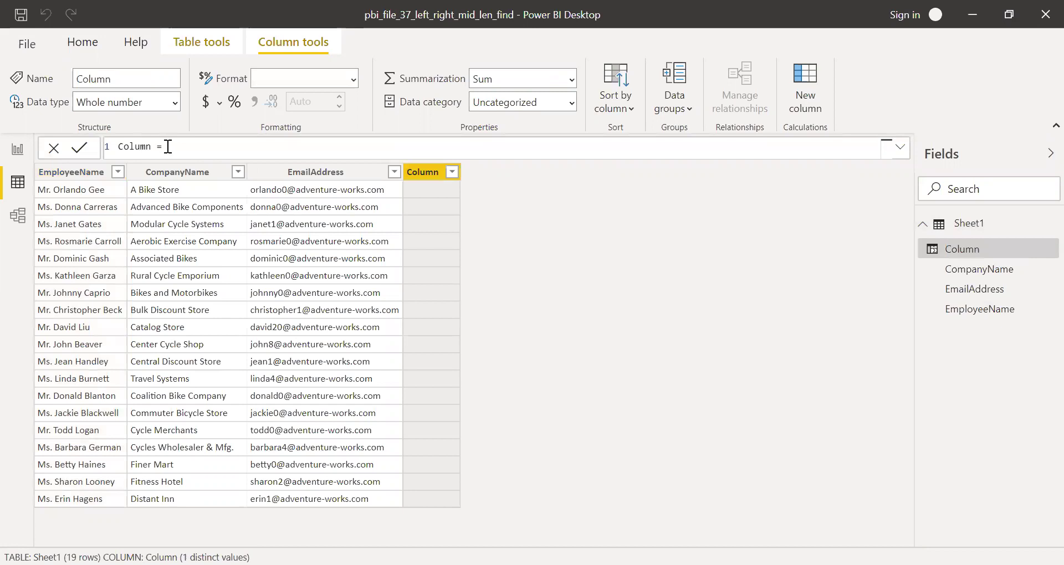
pyautogui.moveTo(166, 145); pyautogui.dragTo(47, 117)
pyautogui.write('Length = Len')
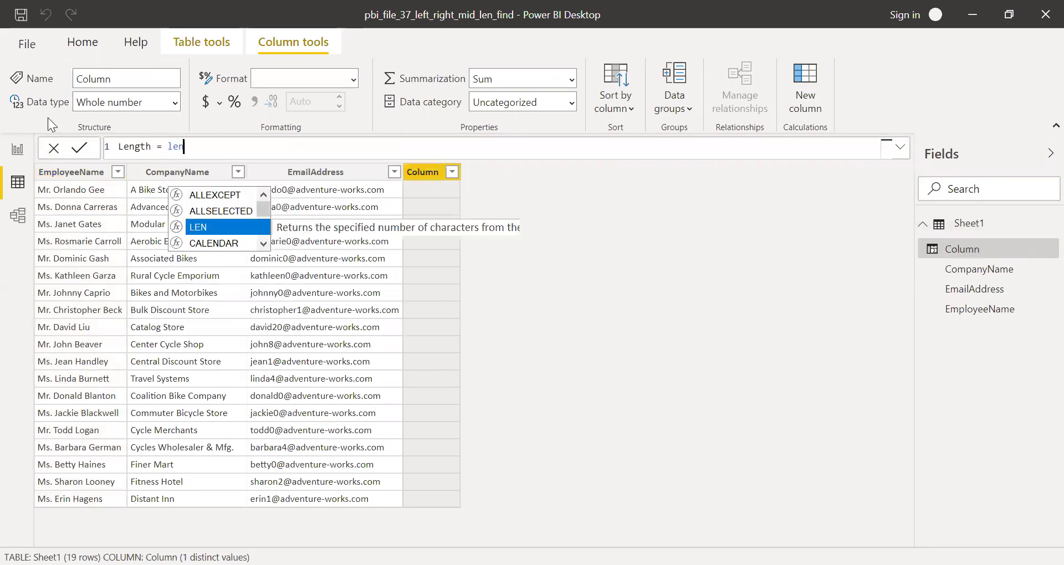
pyautogui.press('Tab')
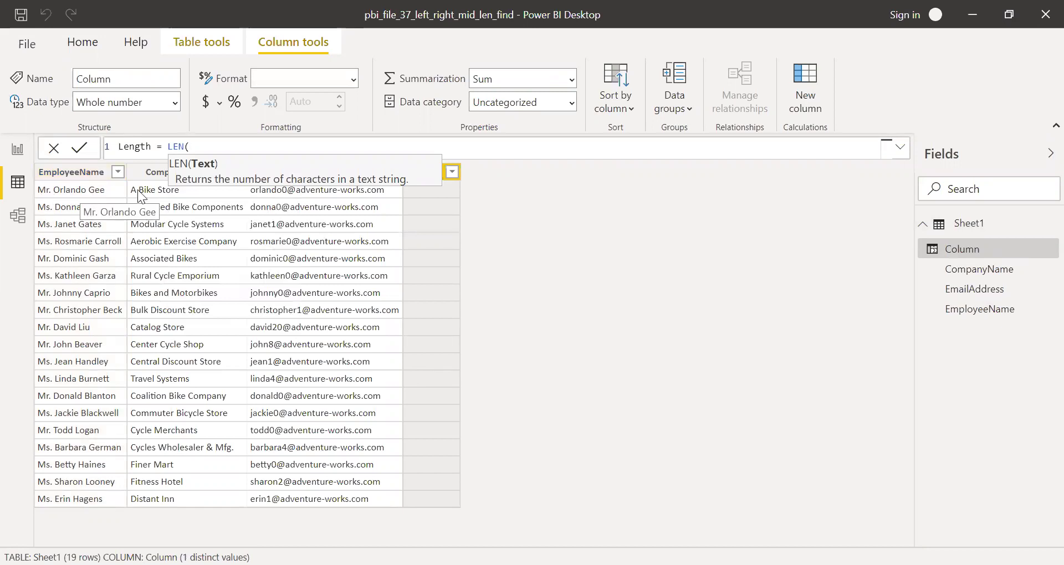
pyautogui.write('Em')
pyautogui.press('Tab')
pyautogui.write(')')
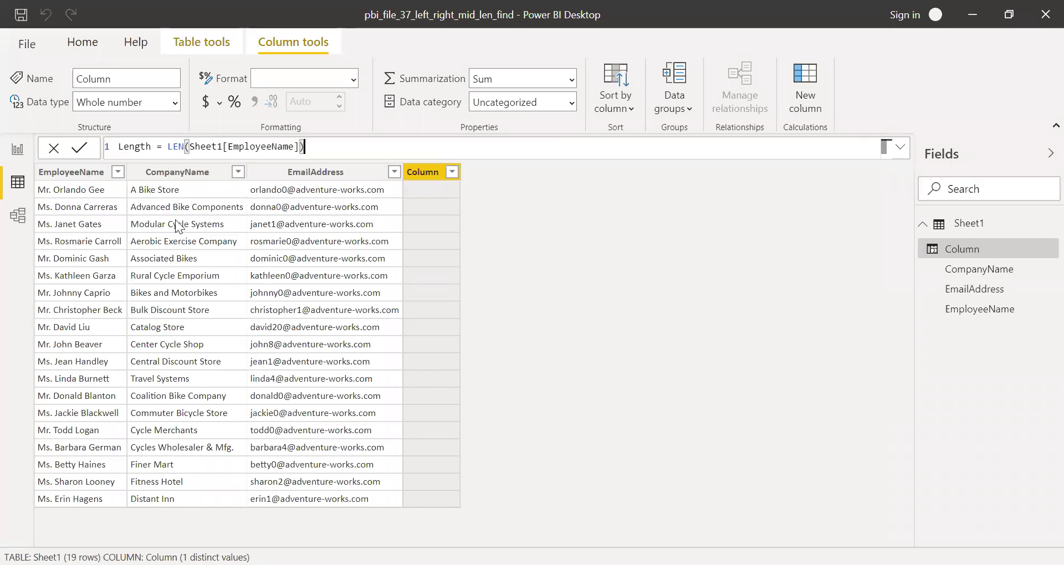
pyautogui.press('Return')
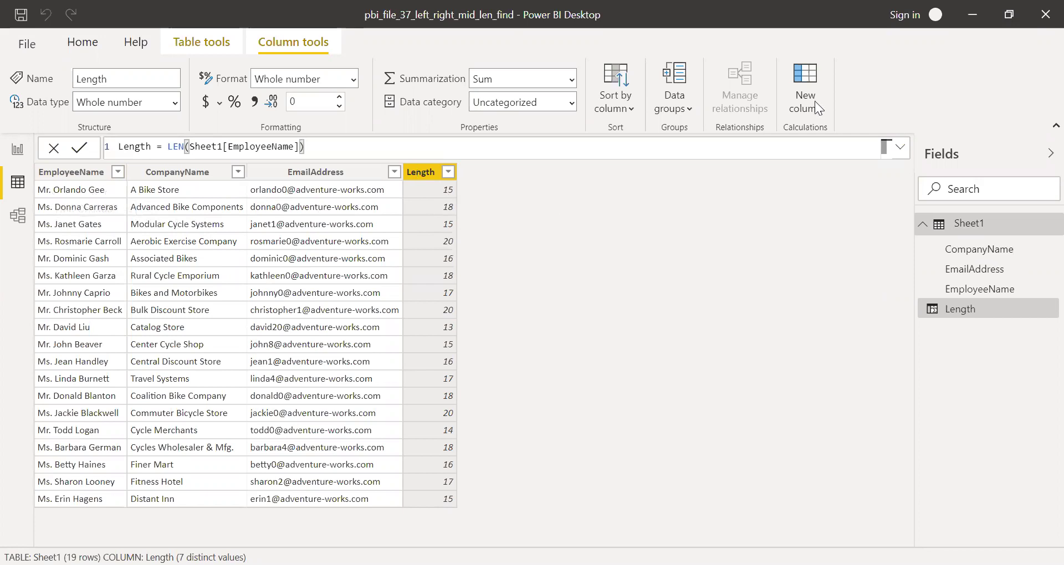
# Step: Add the calculated column Find = FIND(" ",Sheet1[EmployeeName],5) to Sheet1
pyautogui.click(804, 88)
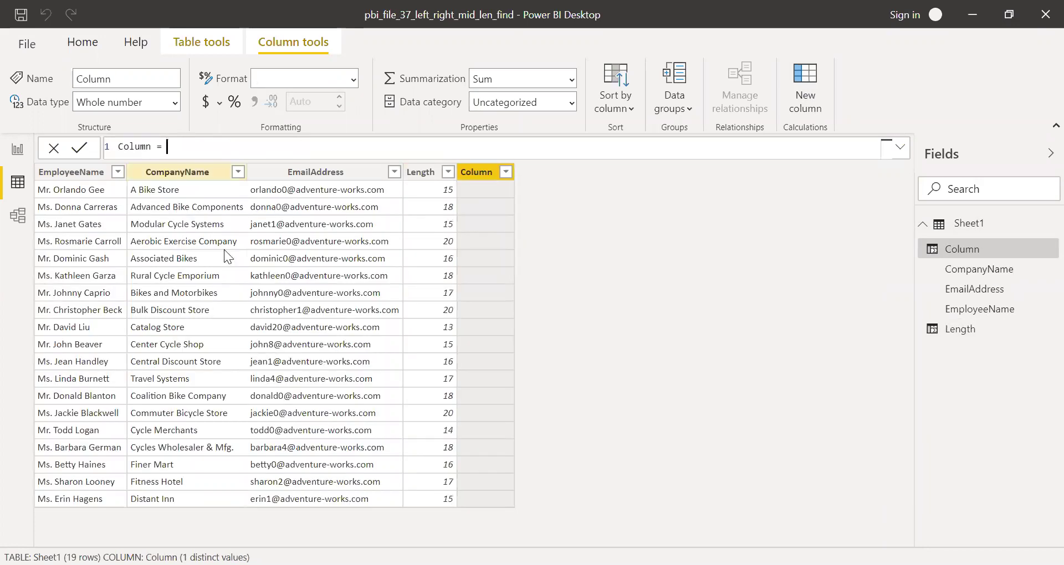
pyautogui.hotkey('ctrl', 'a')
pyautogui.write('Find = ')
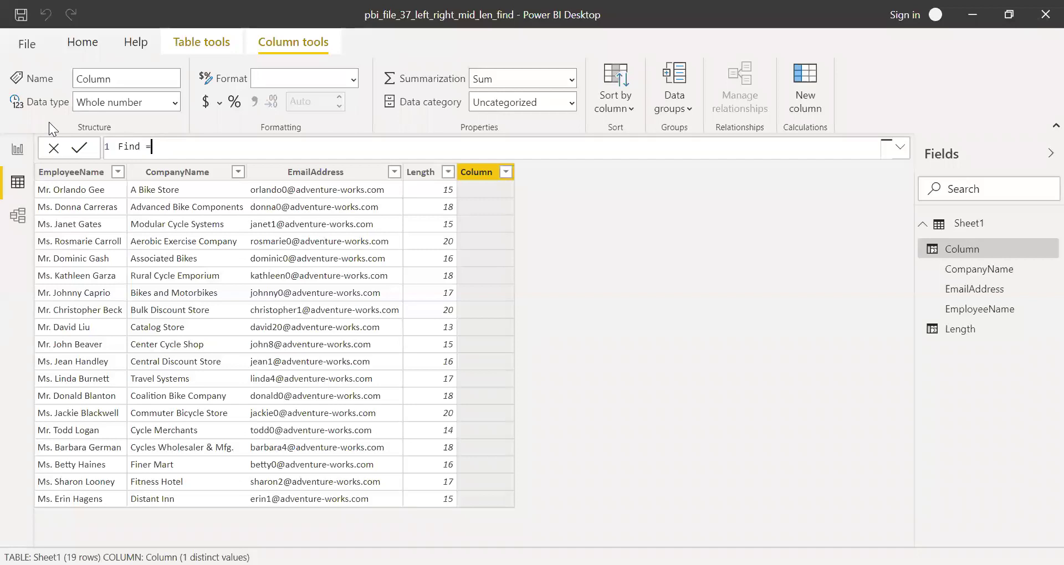
pyautogui.write('FIND(')
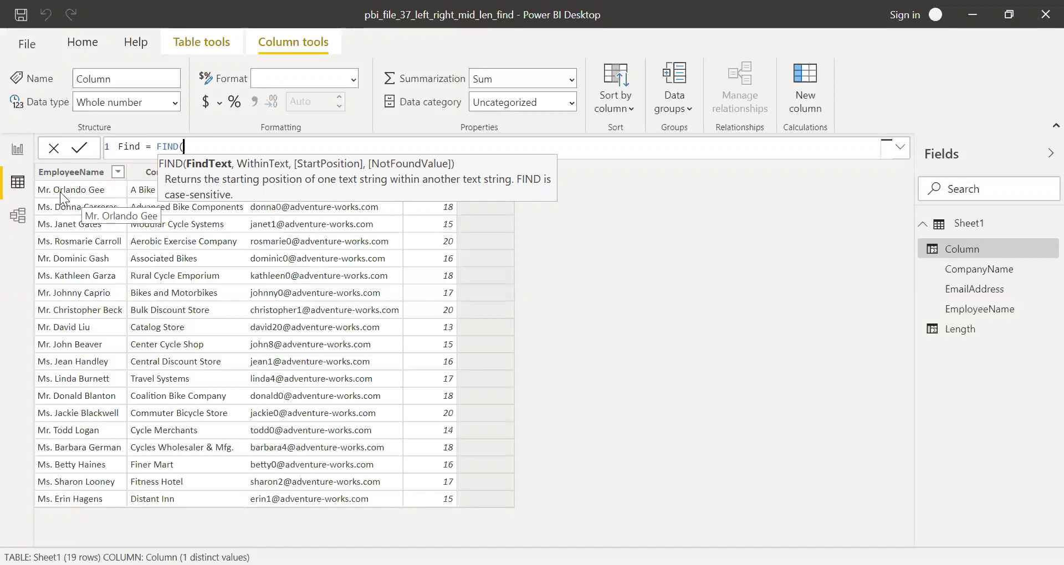
pyautogui.write('"')
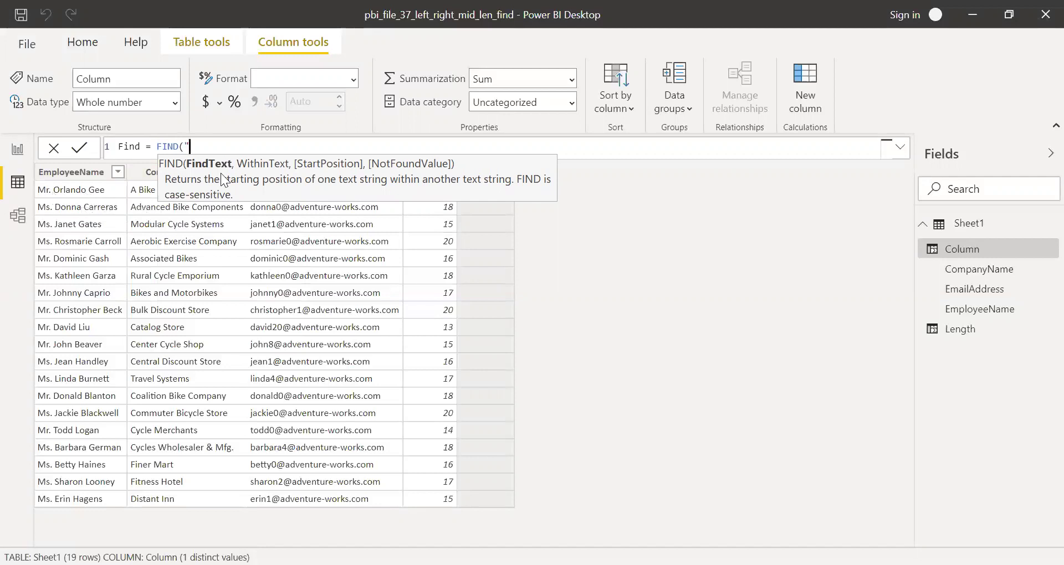
pyautogui.write(' ",')
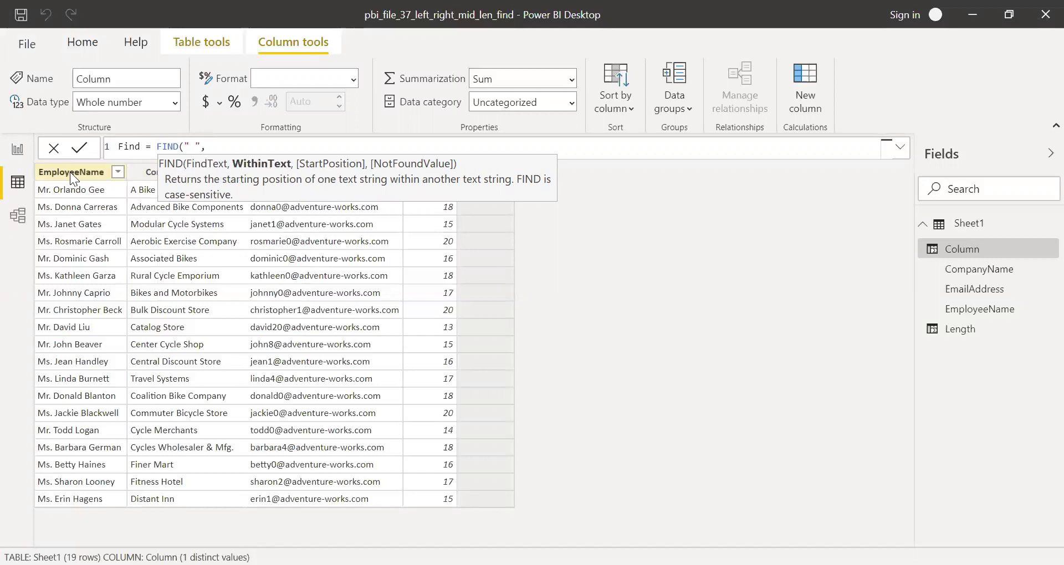
pyautogui.write('Em')
pyautogui.press('Tab')
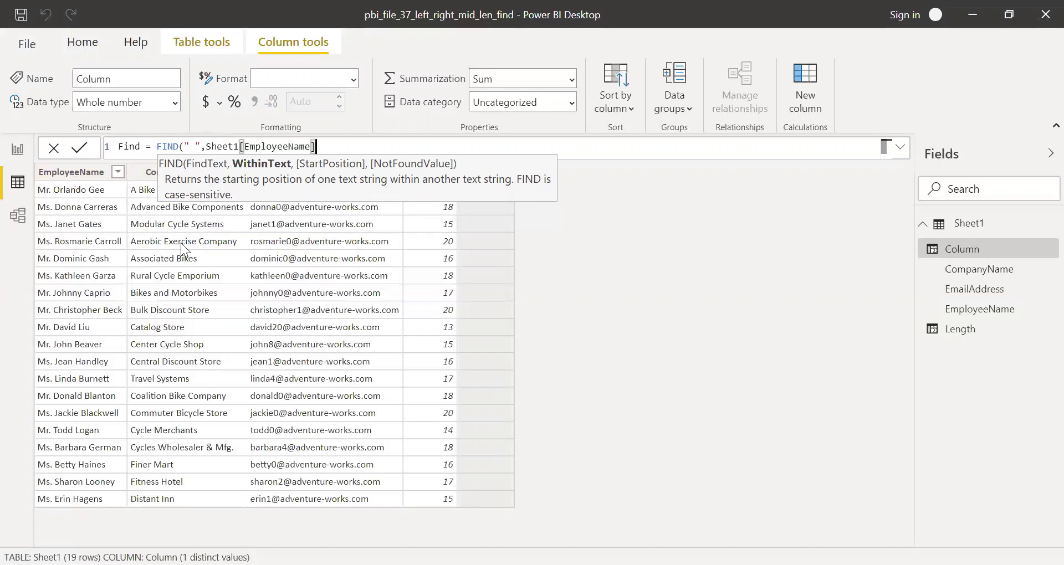
pyautogui.write(',')
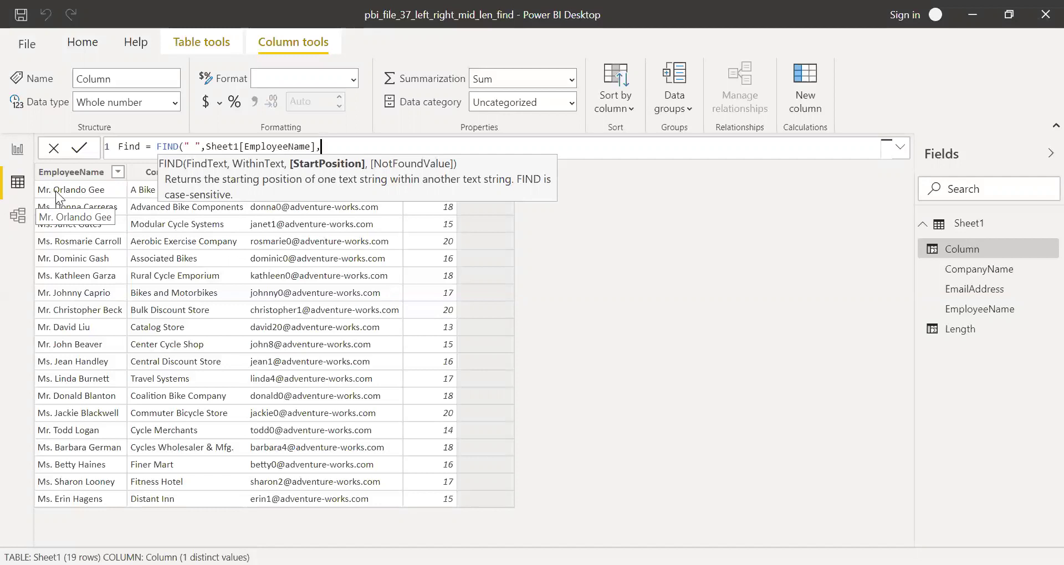
pyautogui.write('5')
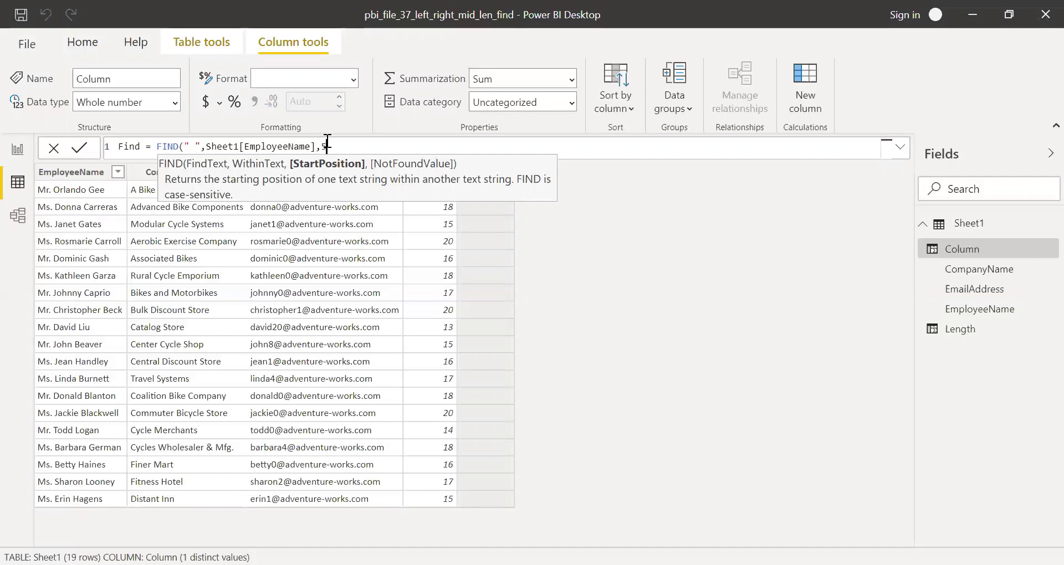
pyautogui.write(')')
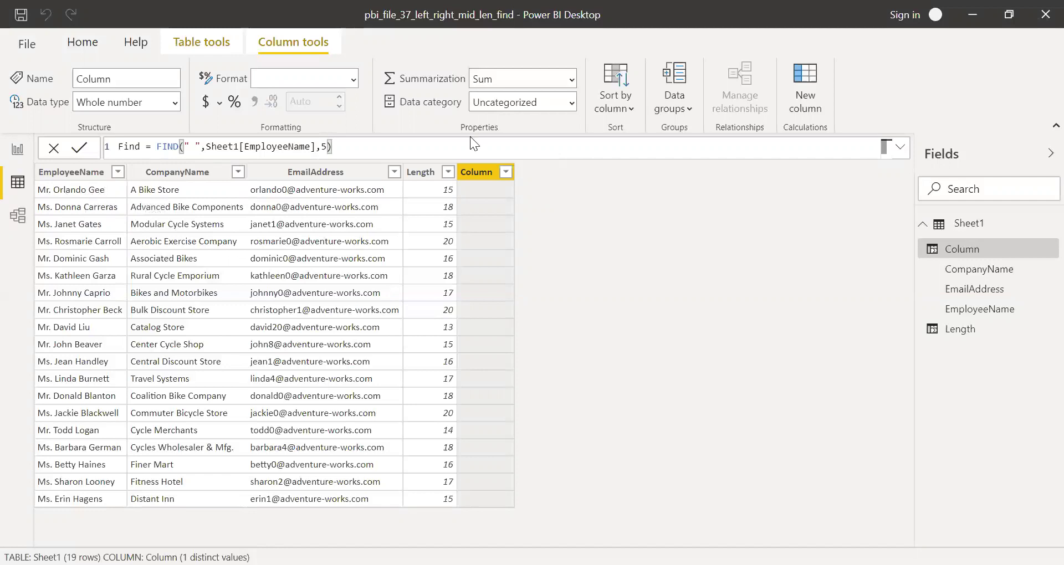
pyautogui.press('Return')
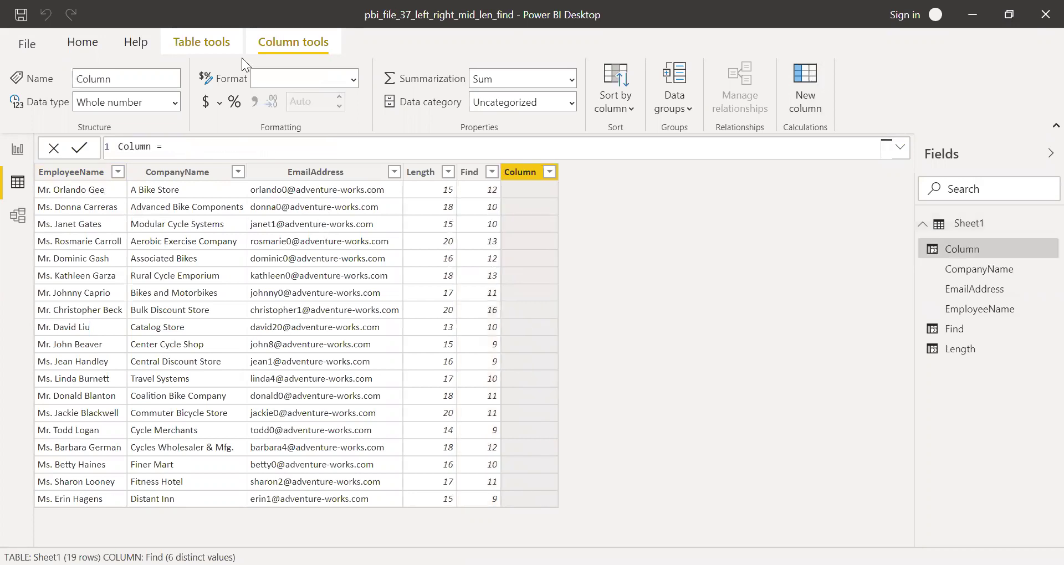
# Step: Define a new calculated column in Sheet1 as Left = LEFT(Sheet1[EmployeeName],3)
pyautogui.hotkey('ctrl', 'a')
pyautogui.write('Le')
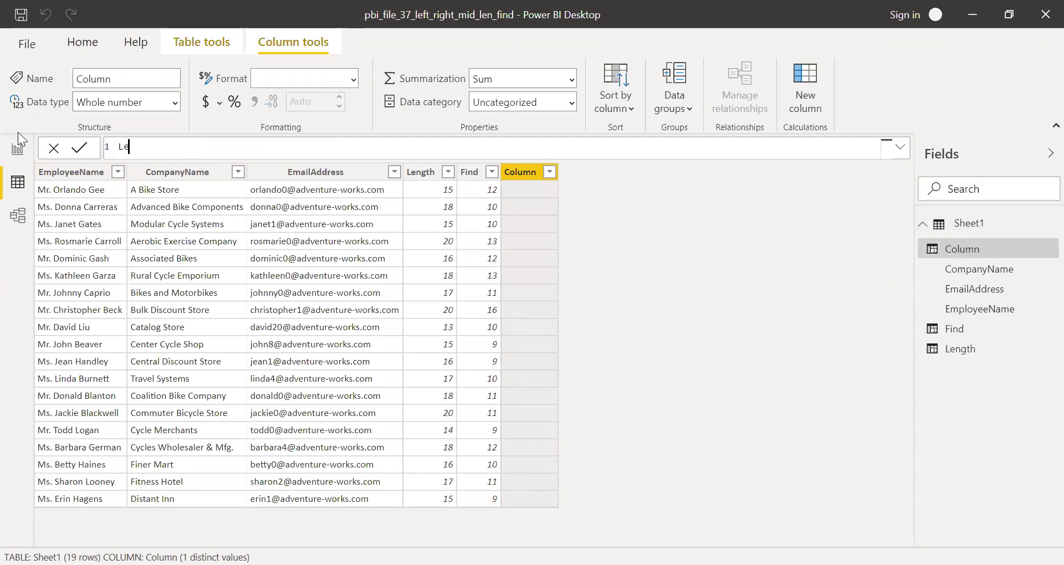
pyautogui.write('ft = LEFT(Sh')
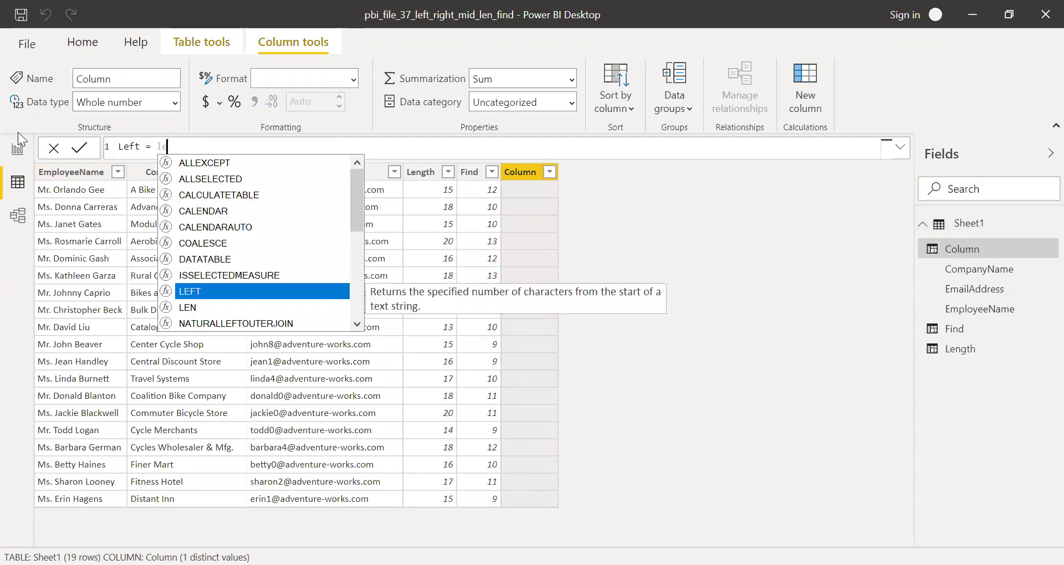
pyautogui.write('eet1[Emp')
pyautogui.press('Tab')
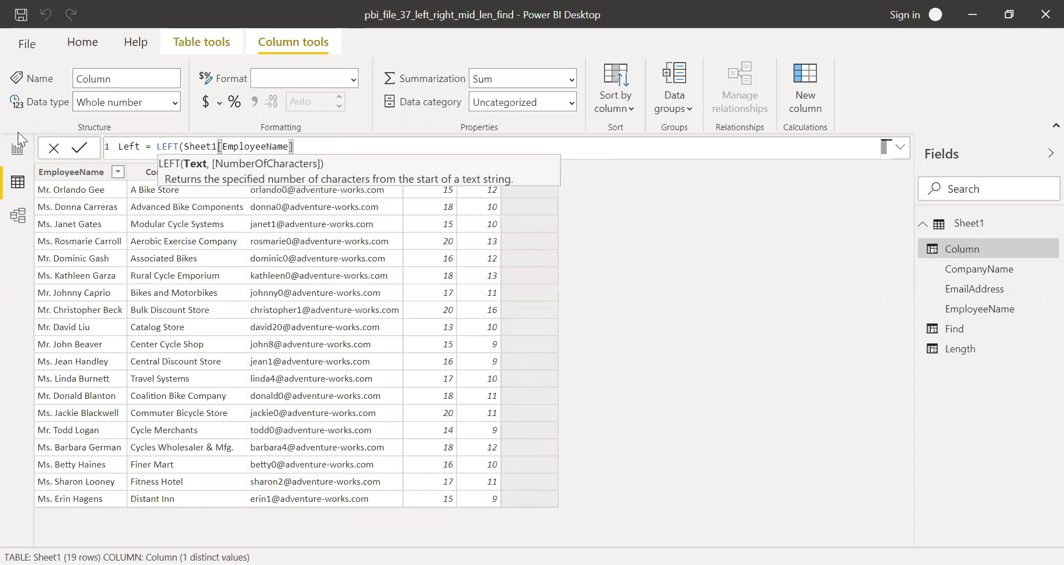
pyautogui.write(',')
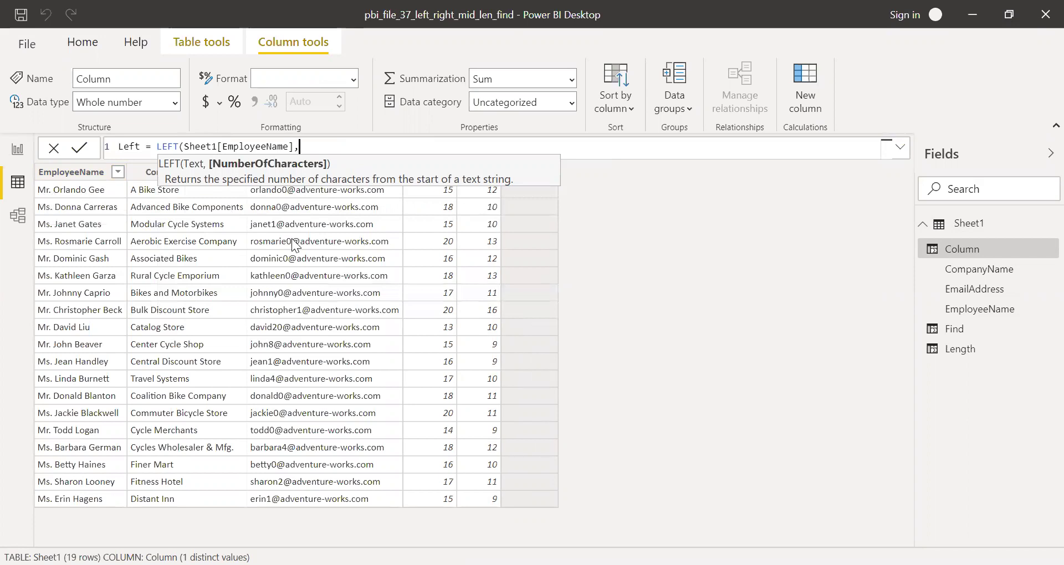
pyautogui.write('3)')
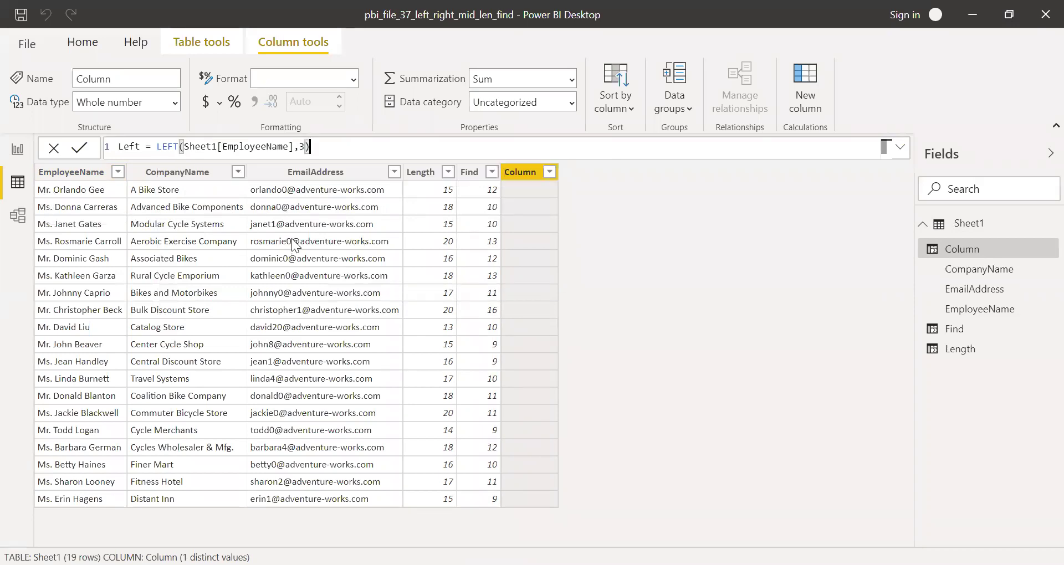
pyautogui.press('Return')
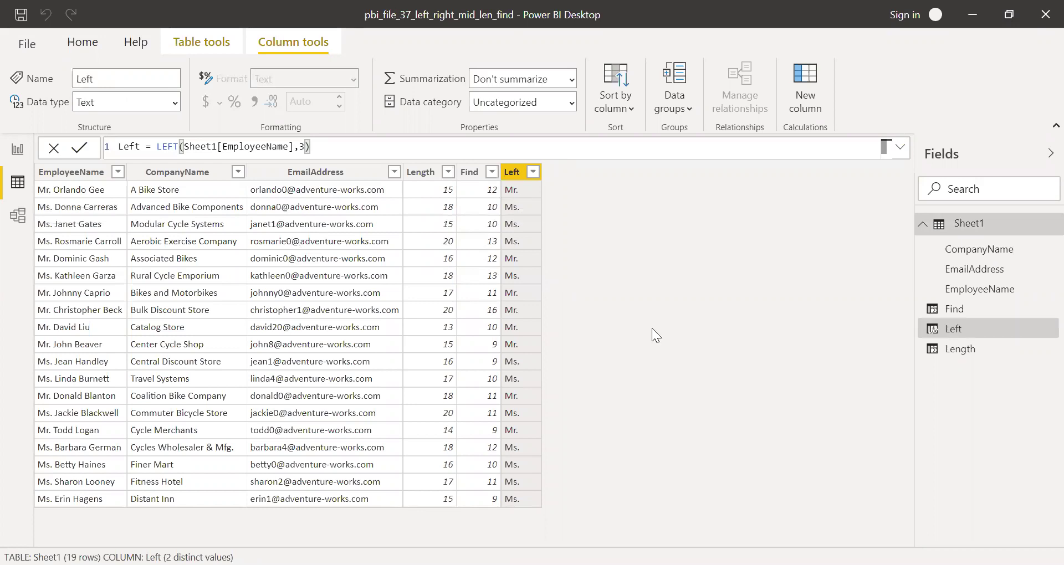
# Step: Add the calculated column Mid = MID(Sheet1[EmployeeName],5,25) to Sheet1
pyautogui.click(809, 91)
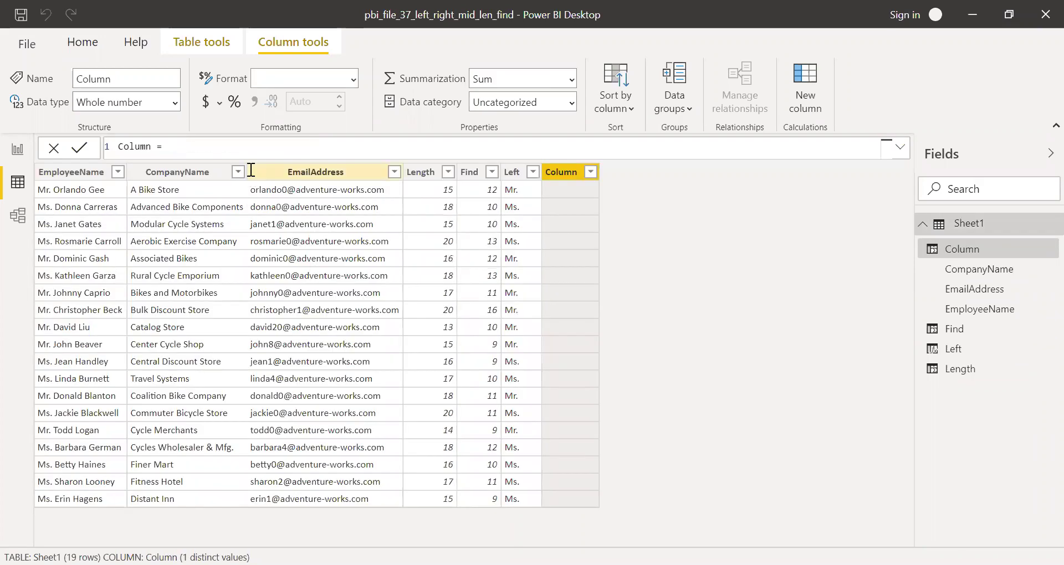
pyautogui.moveTo(166, 145); pyautogui.dragTo(73, 150)
pyautogui.write('Mid = mid(')
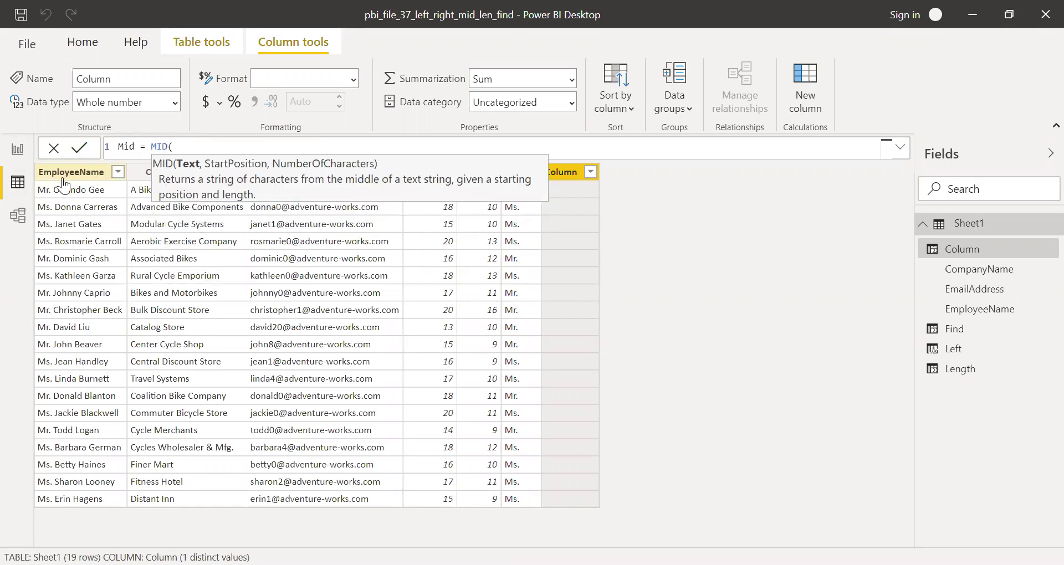
pyautogui.write('empl')
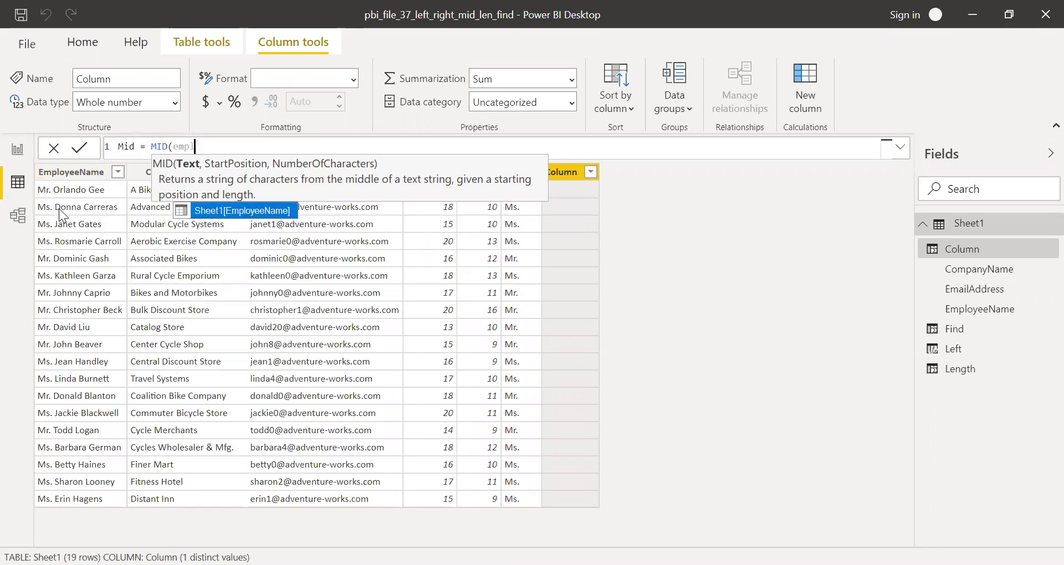
pyautogui.press('Tab')
pyautogui.write(',')
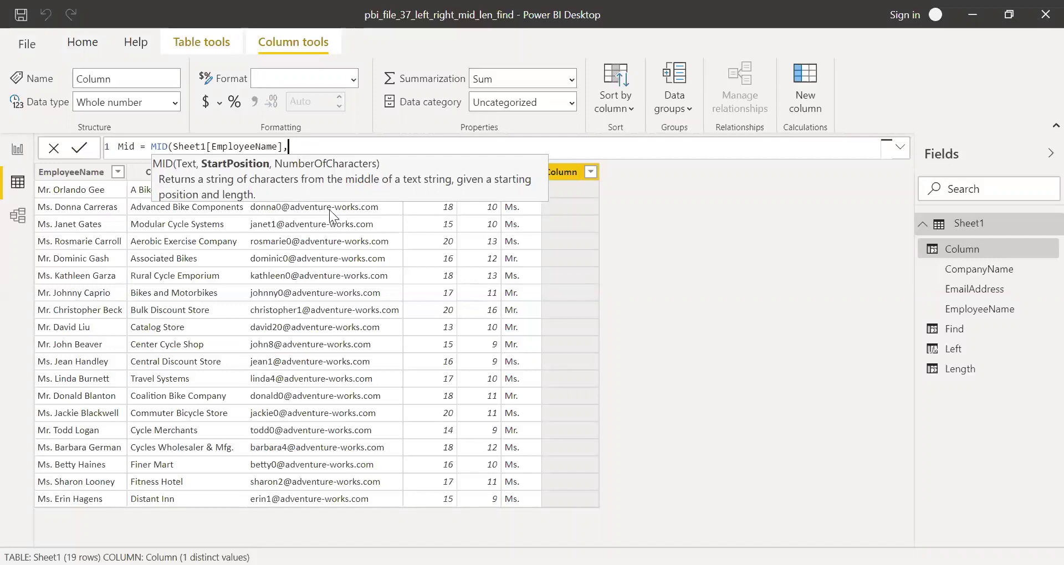
pyautogui.write('5,')
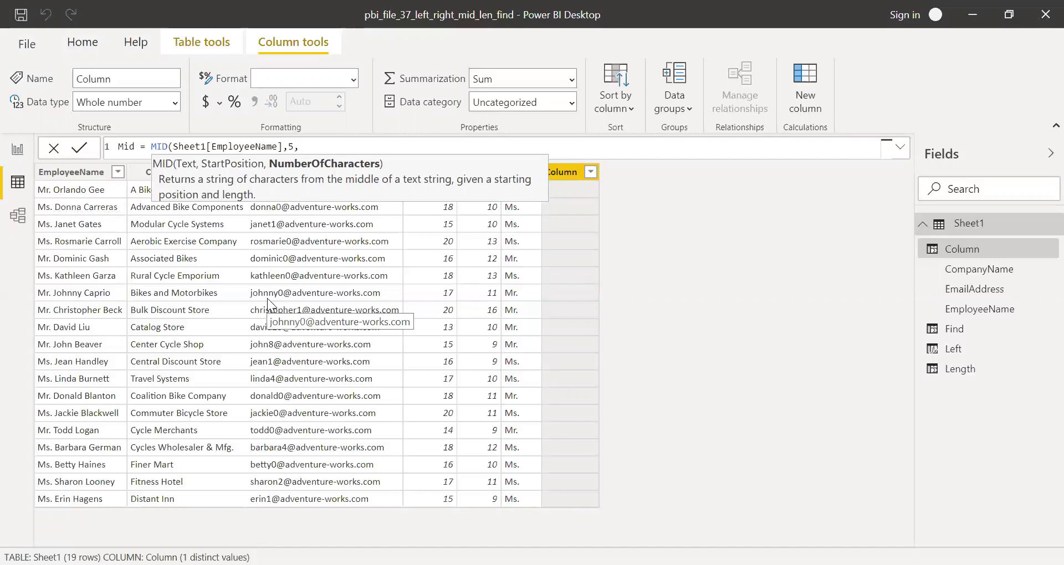
pyautogui.write('25)')
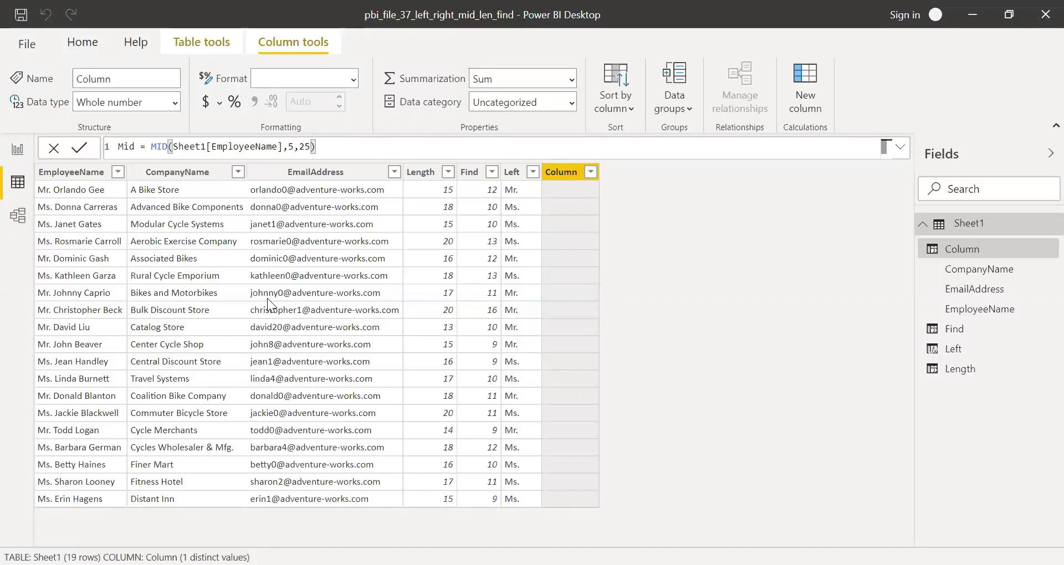
pyautogui.press('Return')
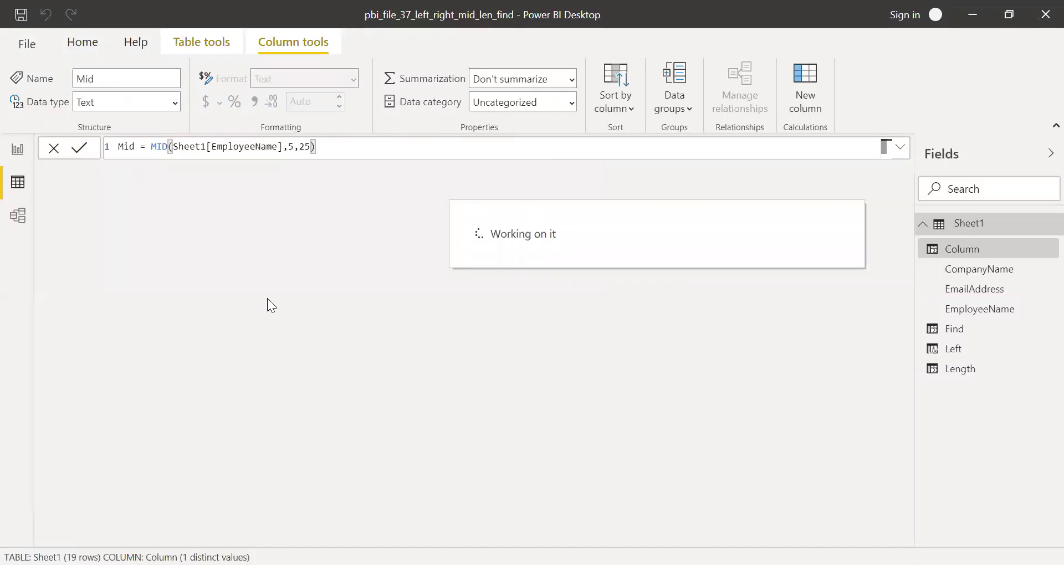
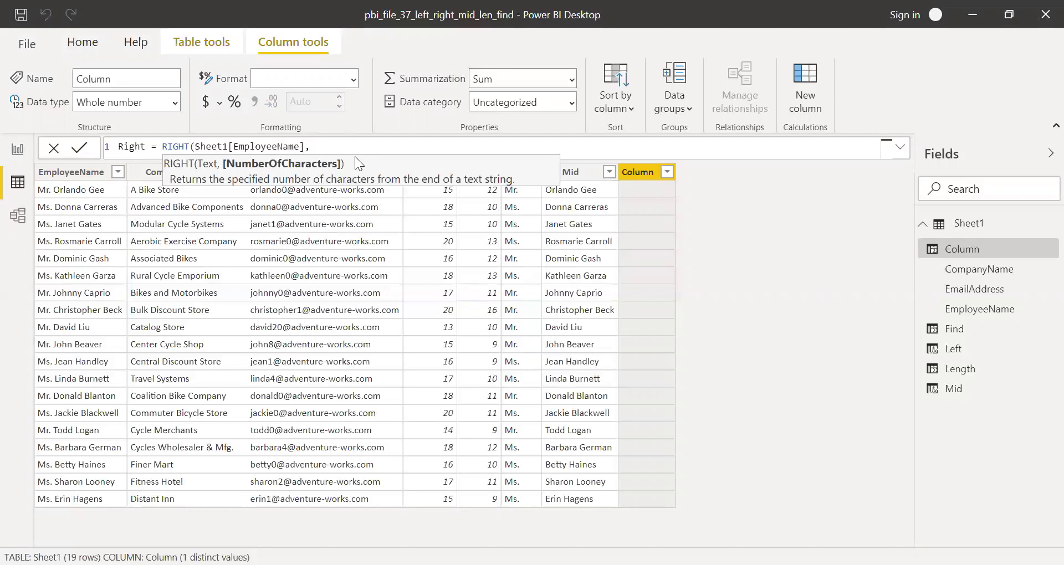
# Step: Complete the Right column's formula as RIGHT(Sheet1[EmployeeName],LEN(Sheet1[EmployeeName])- FIND(" ",Sheet1[EmployeeName],5)) and commit it
pyautogui.write('LEN(')
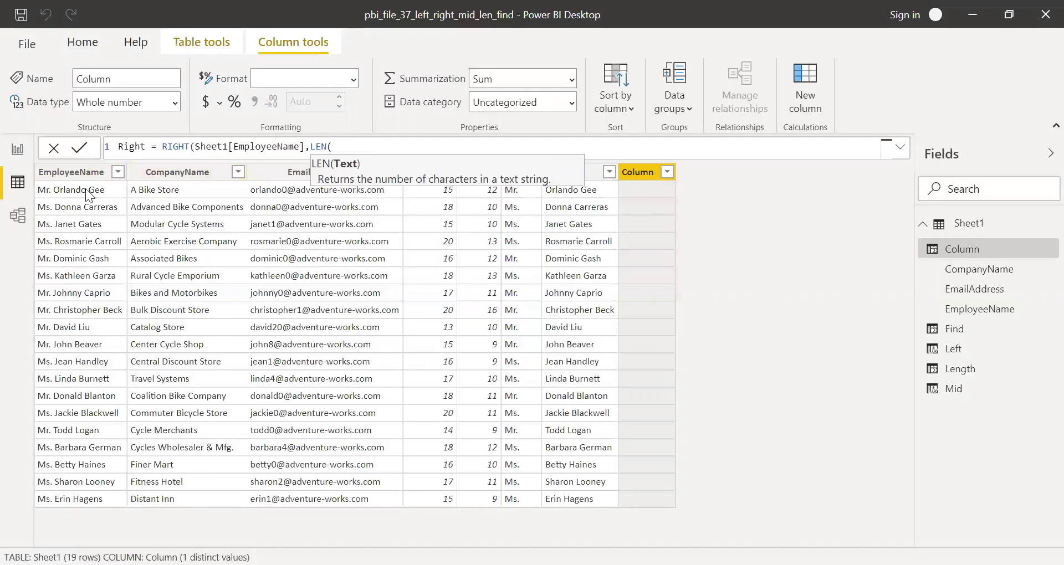
pyautogui.write('Sheet1[EmployeeName]')
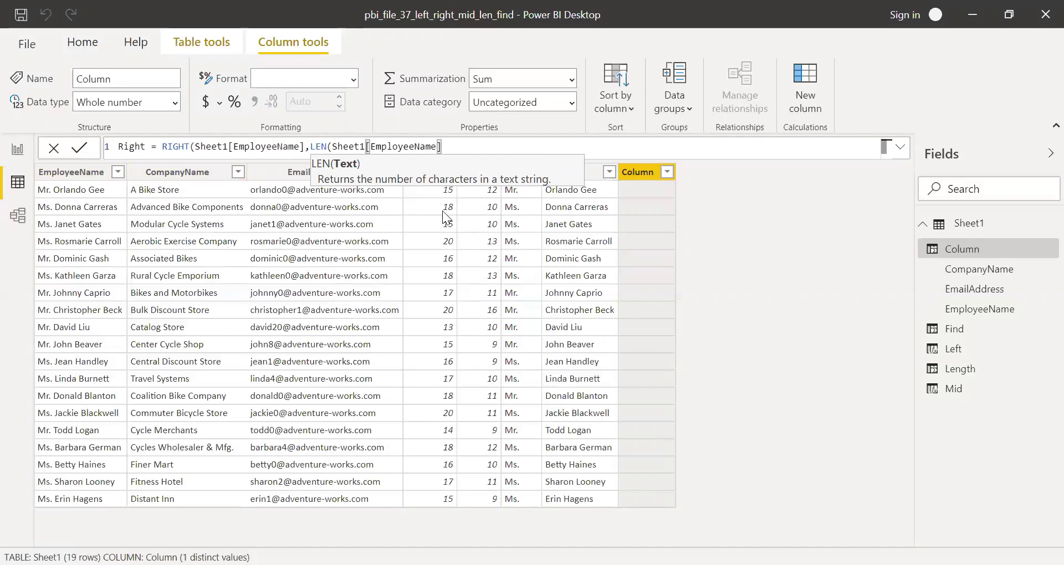
pyautogui.write(')')
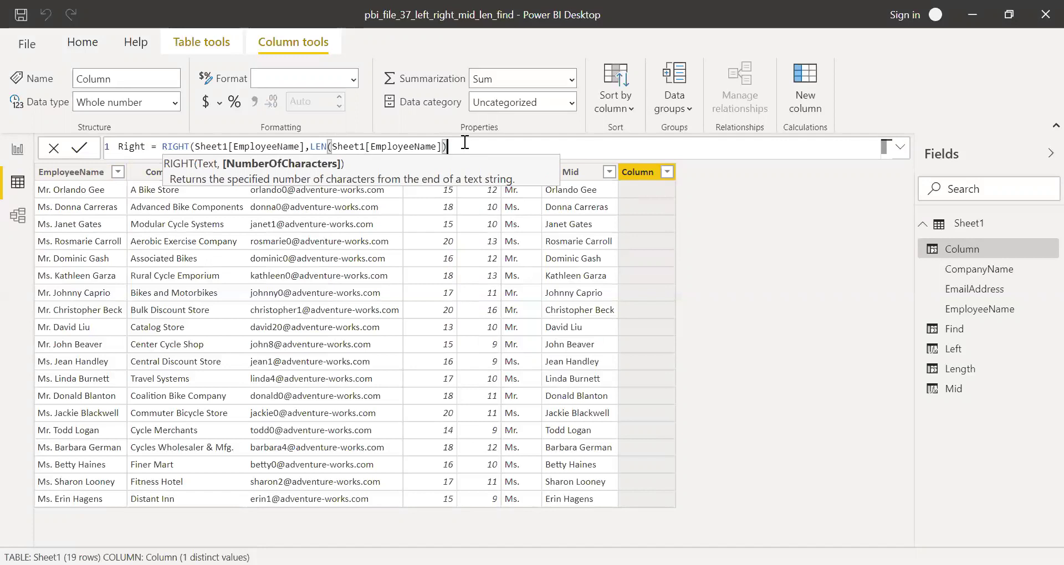
pyautogui.write('-')
pyautogui.write('FIND(')
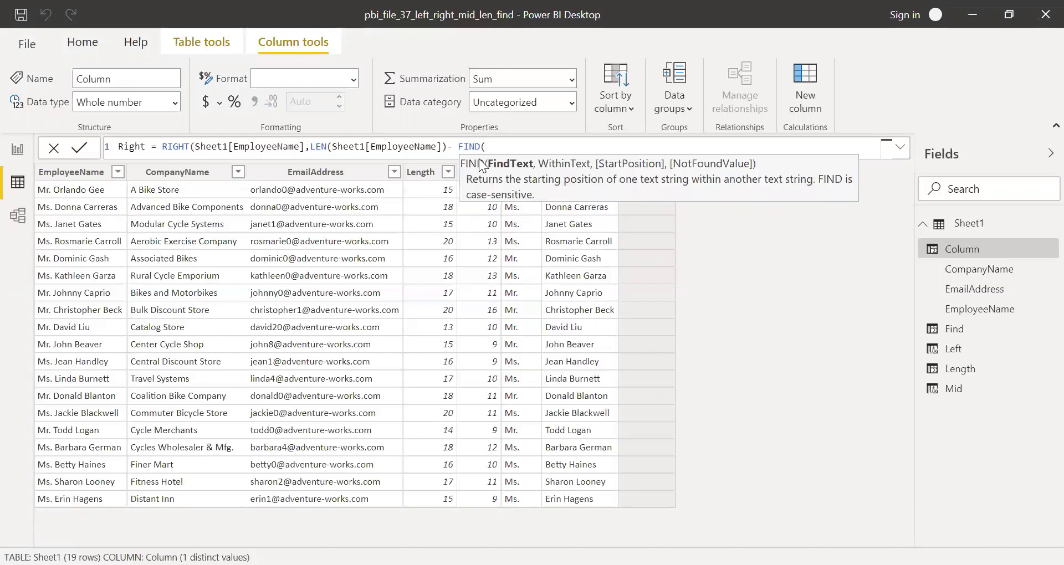
pyautogui.write('" ",empl')
pyautogui.press('Tab')
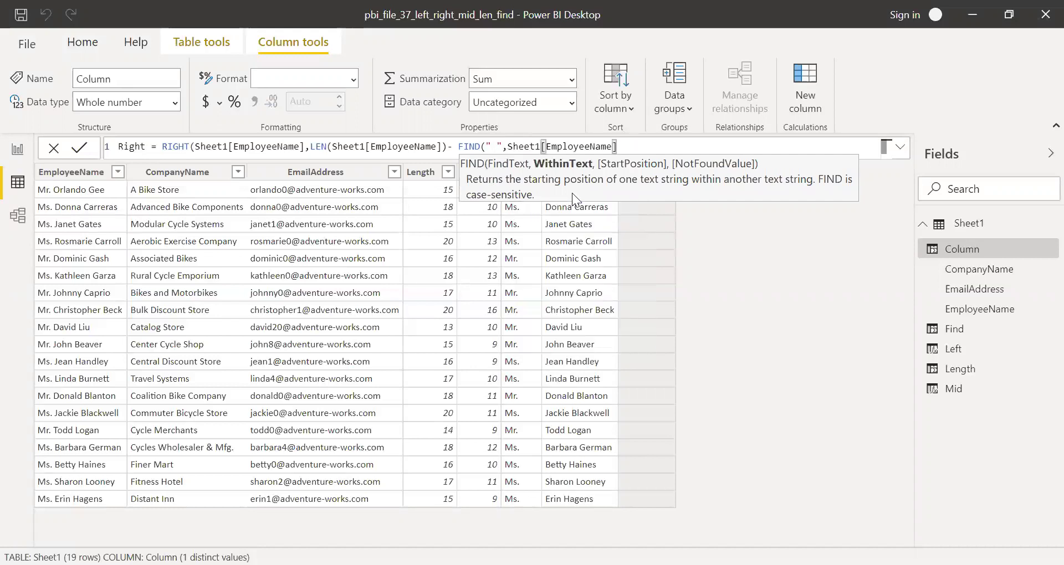
pyautogui.write(',')
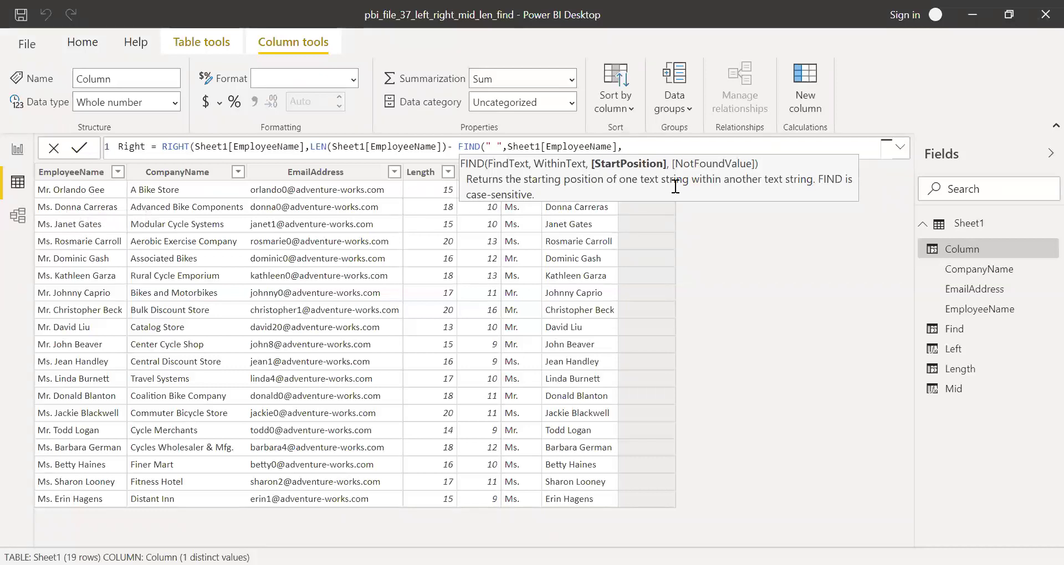
pyautogui.write('5')
pyautogui.write('))')
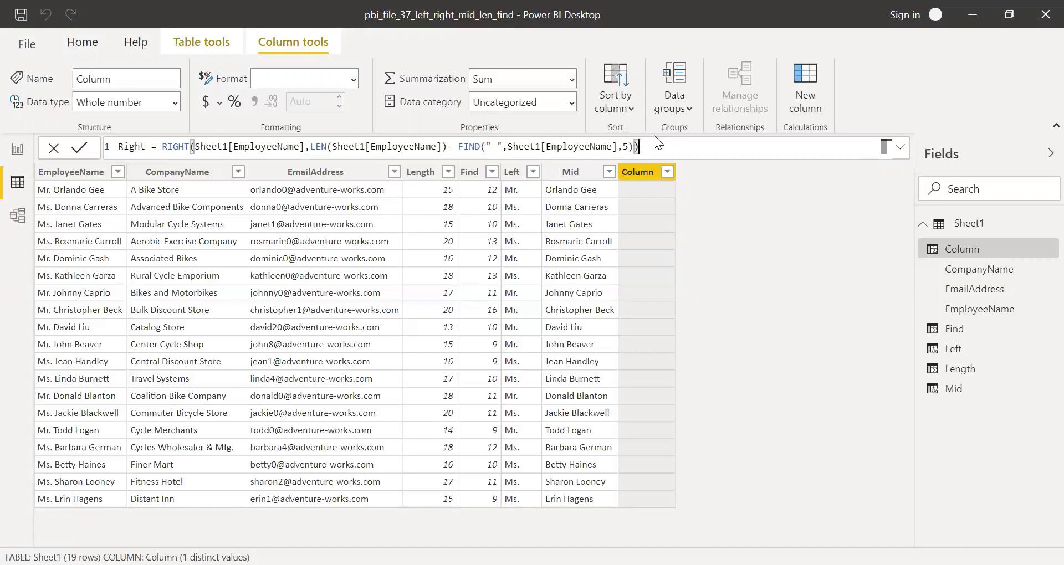
pyautogui.press('Return')
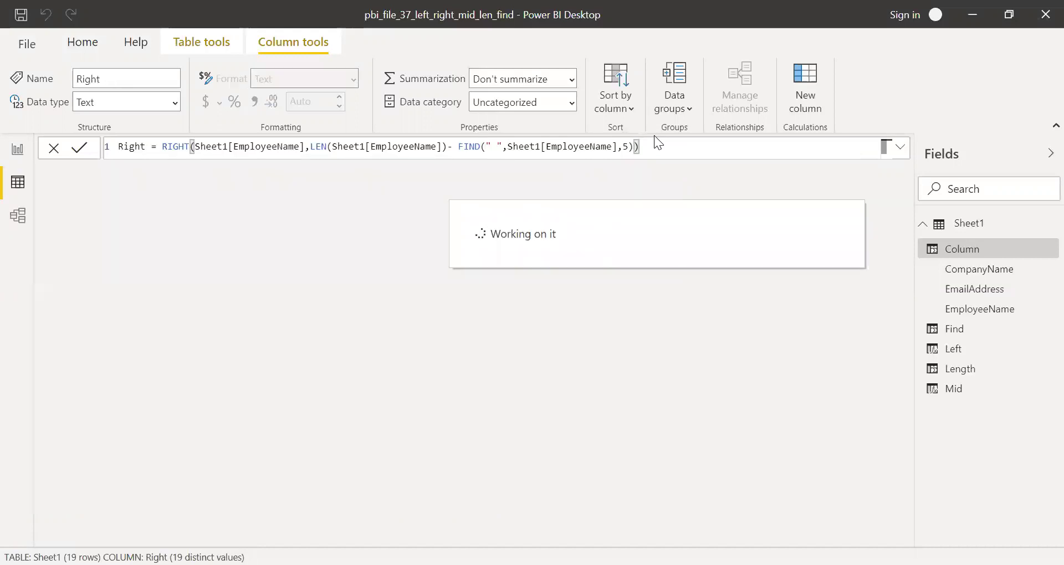